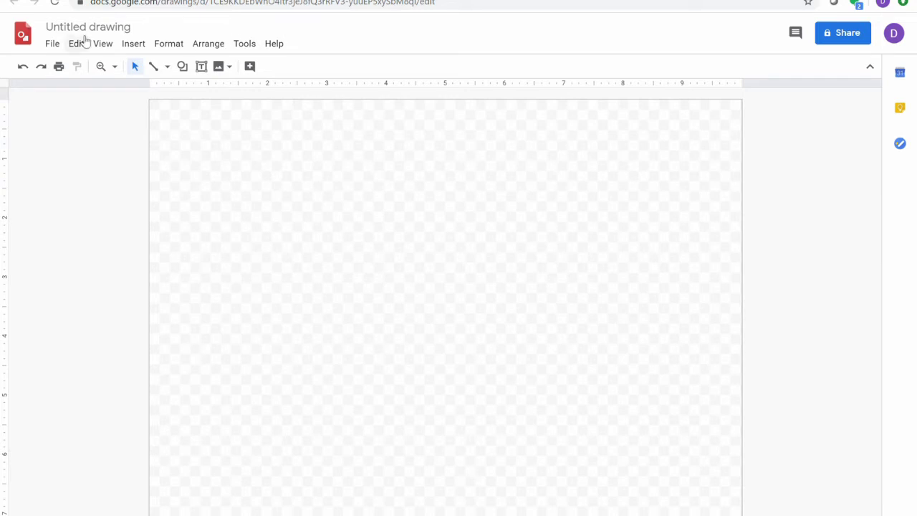
# Step: Look through the Page setup size list, then cancel without changing anything
pyautogui.click(50, 45)
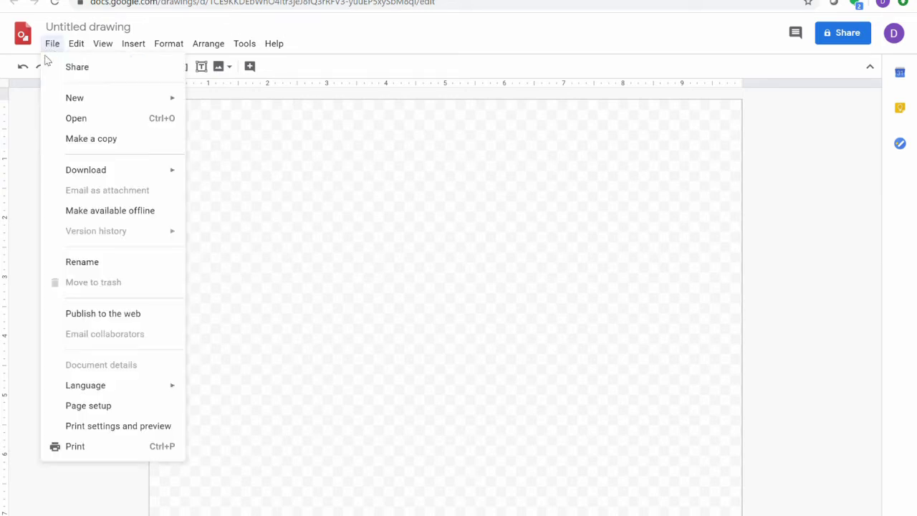
pyautogui.click(96, 406)
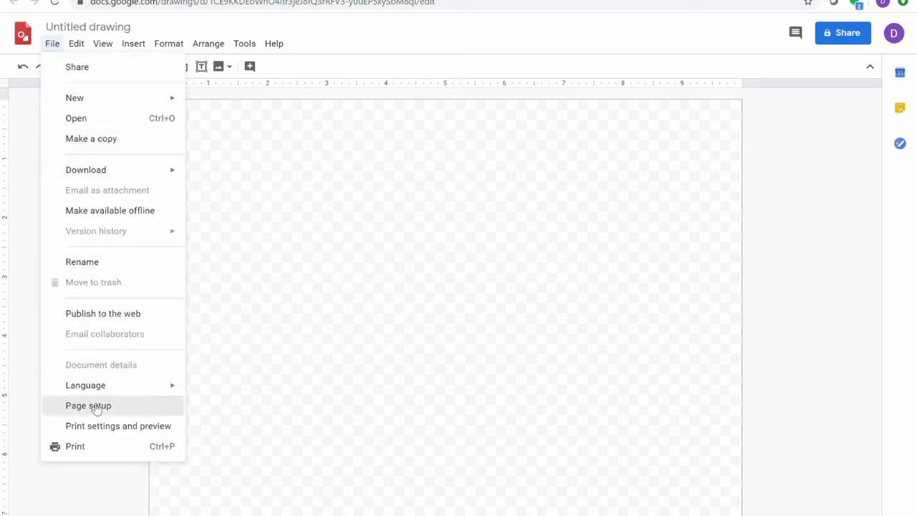
pyautogui.click(417, 270)
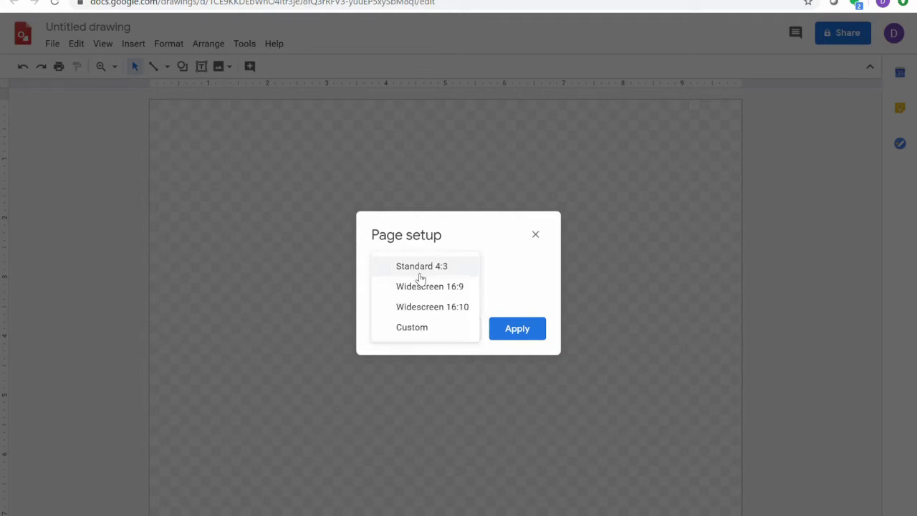
pyautogui.click(468, 227)
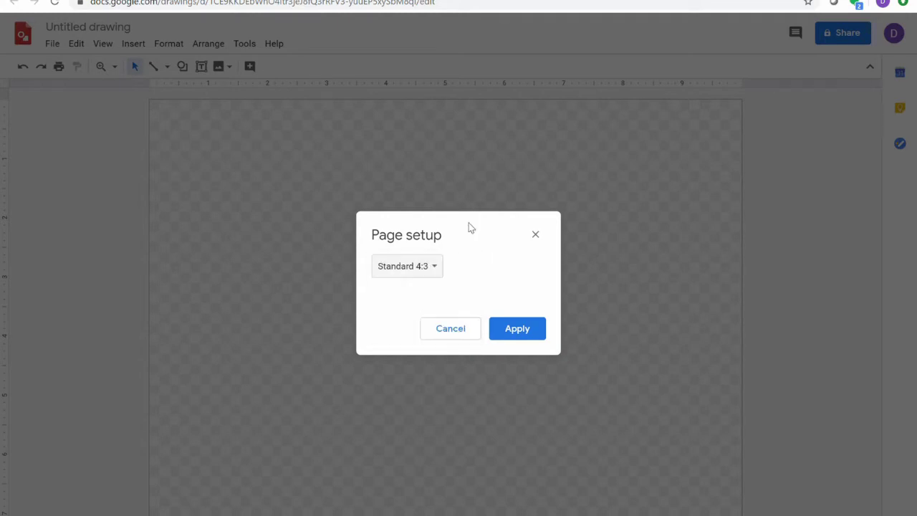
pyautogui.click(463, 337)
# Step: Set a Custom page size of 8.5 by 11 inches and apply it
pyautogui.click(53, 46)
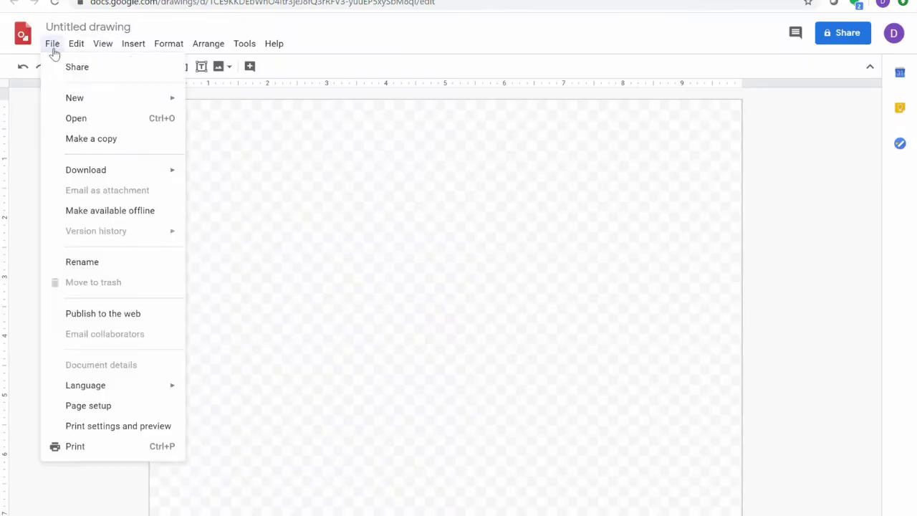
pyautogui.click(119, 405)
pyautogui.click(439, 265)
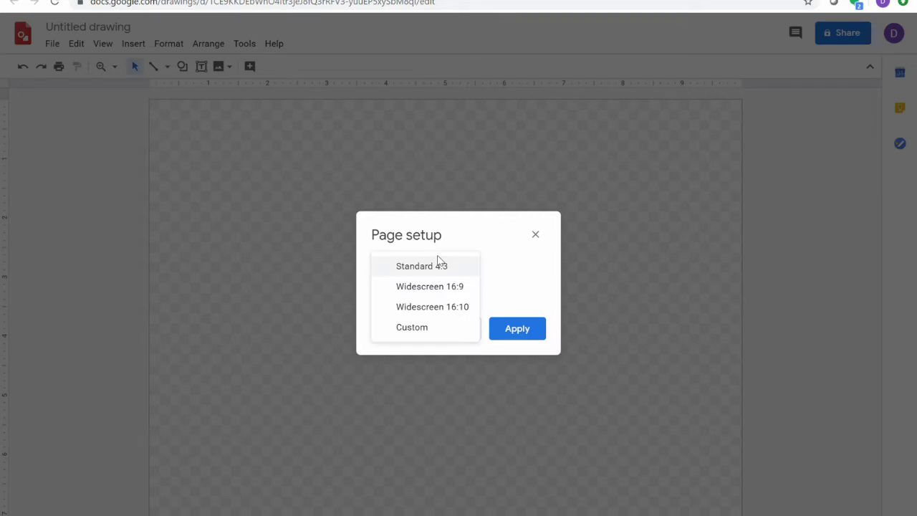
pyautogui.click(444, 328)
pyautogui.doubleClick(411, 307)
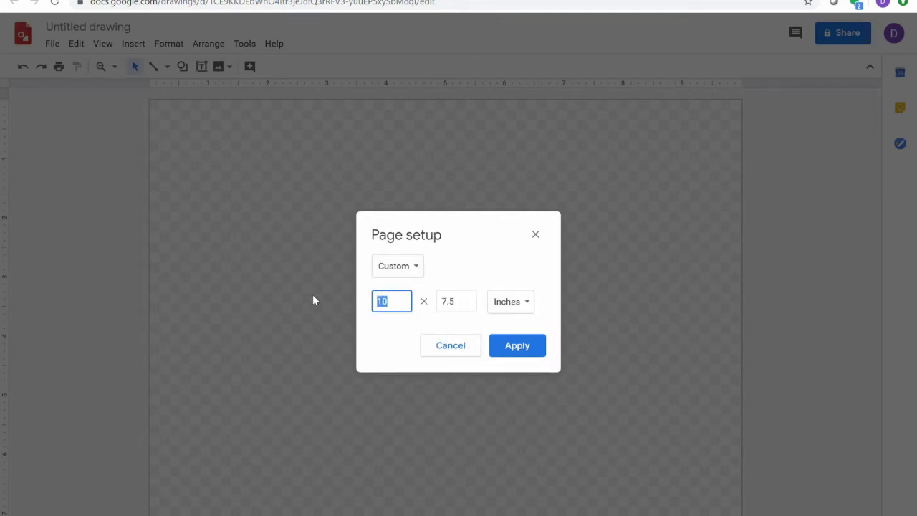
pyautogui.write('8.5')
pyautogui.press('Tab')
pyautogui.write('11')
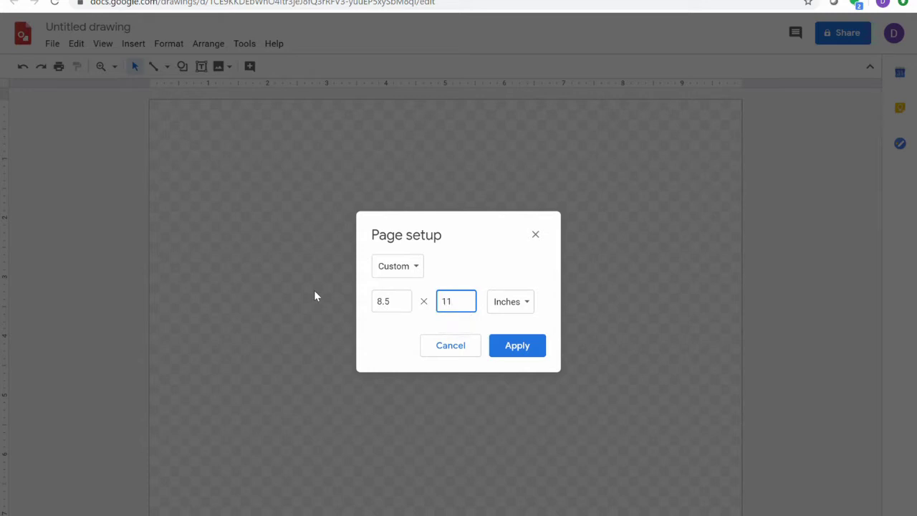
pyautogui.click(525, 354)
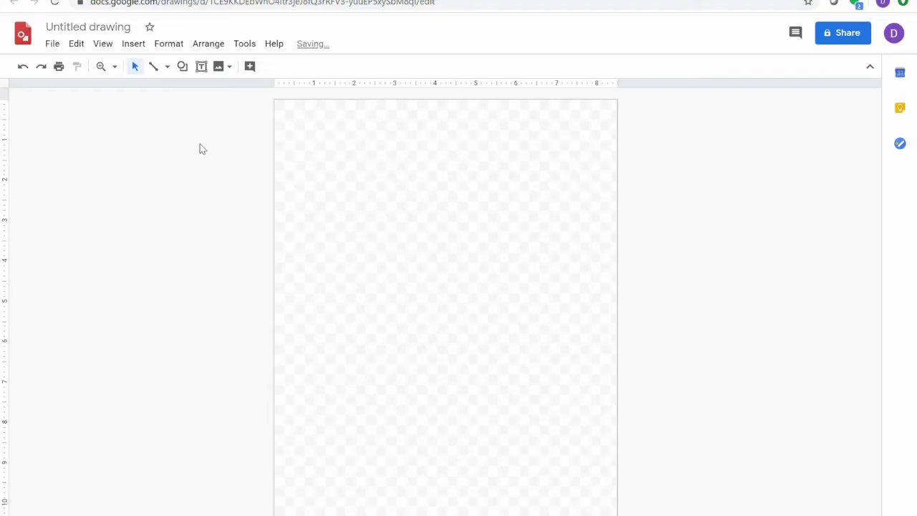
# Step: Upload the pencil sketchbook photo from the computer onto the page
pyautogui.click(135, 45)
pyautogui.moveTo(154, 68)
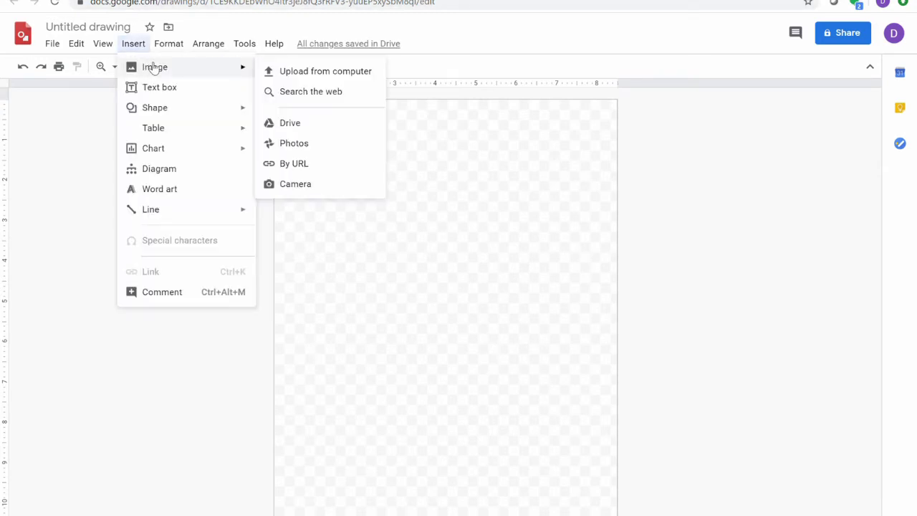
pyautogui.click(144, 44)
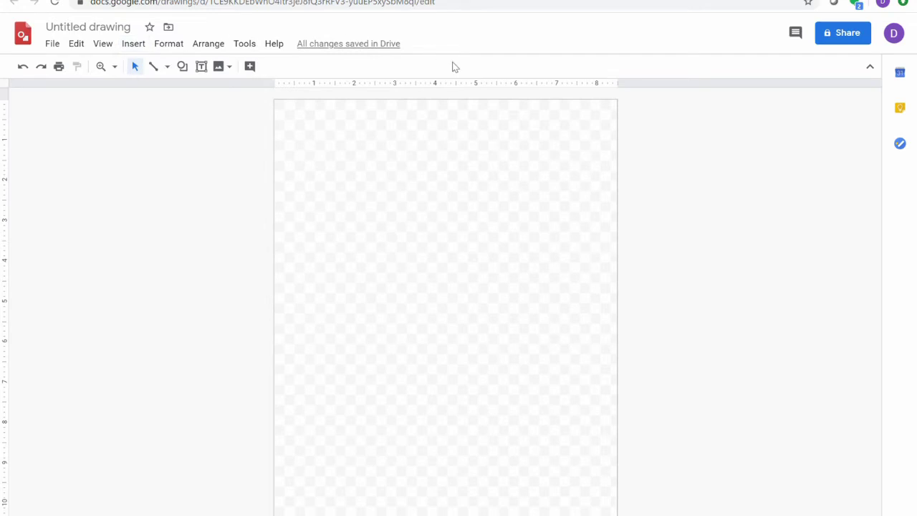
pyautogui.click(134, 44)
pyautogui.moveTo(222, 66)
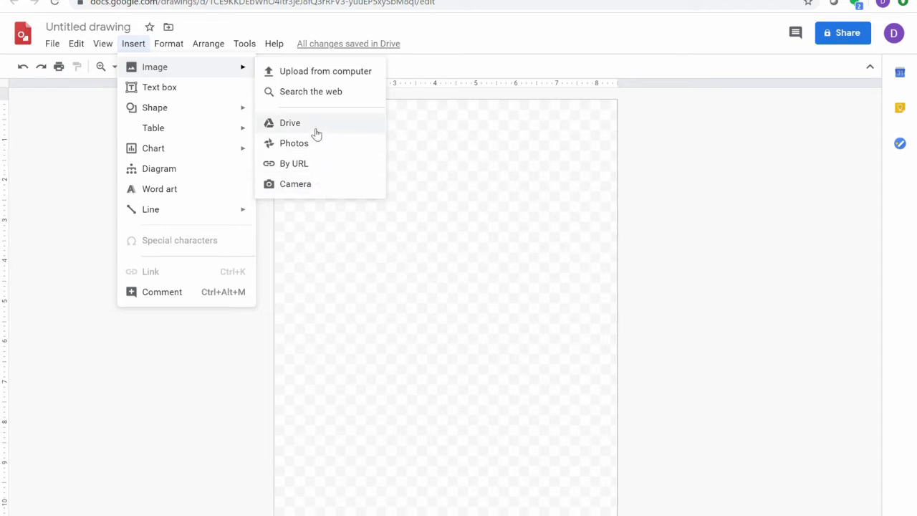
pyautogui.click(319, 76)
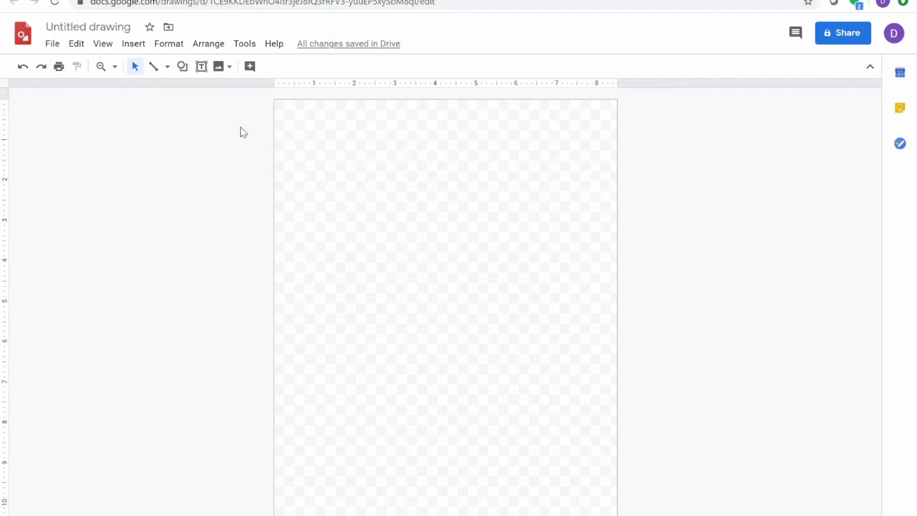
pyautogui.hotkey('ctrl', 'v')
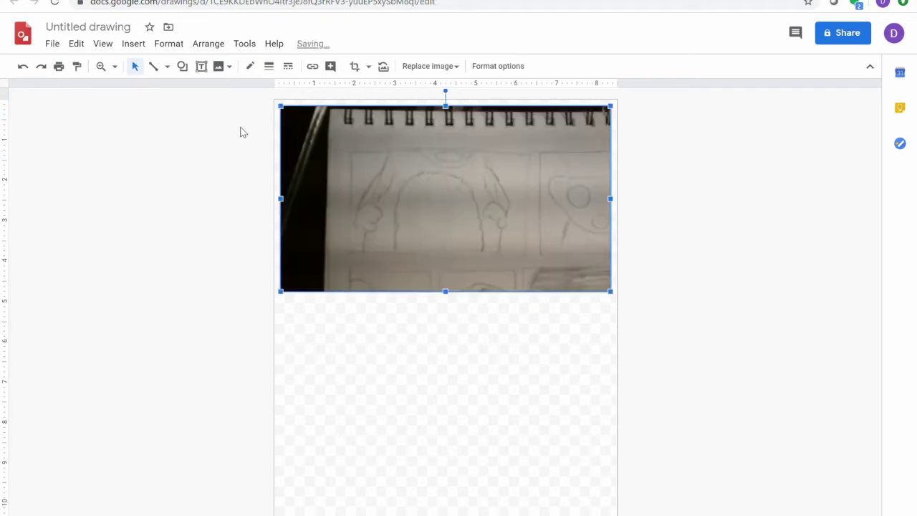
# Step: Drag the sketchbook photo so it sits at the top of the page
pyautogui.doubleClick(465, 214)
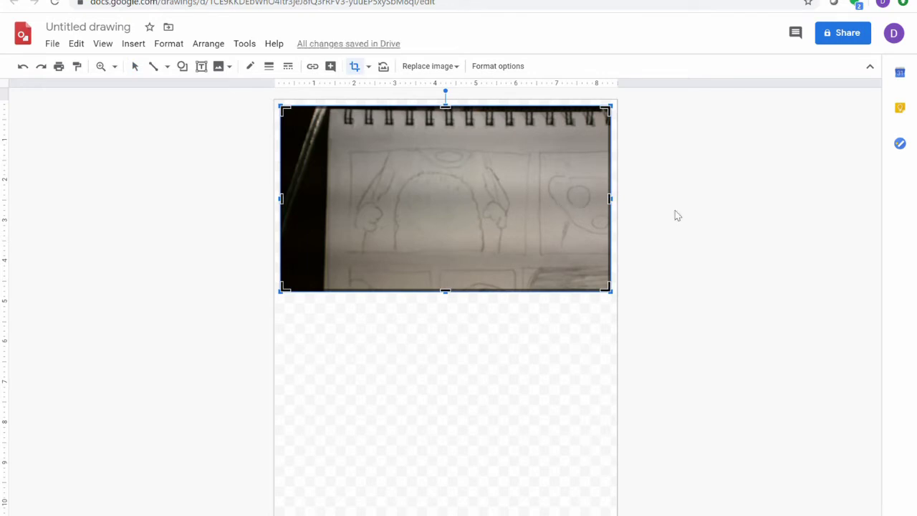
pyautogui.press('Return')
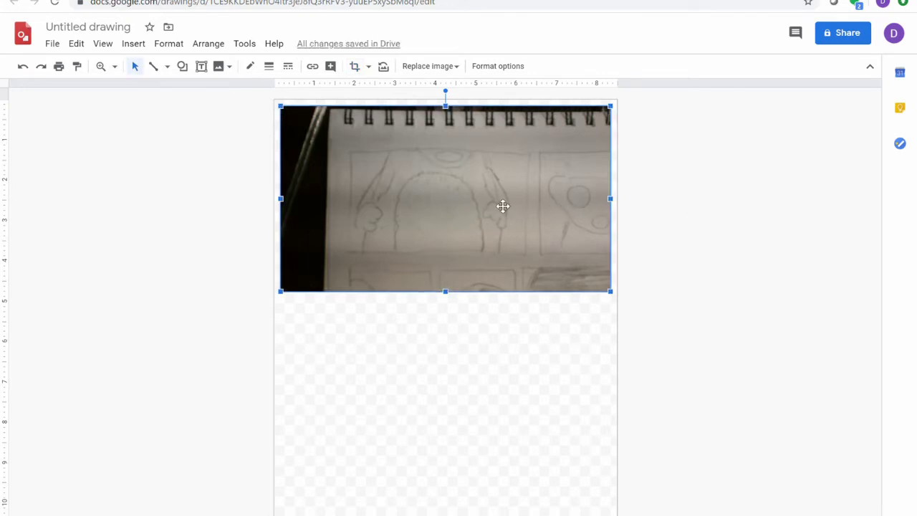
pyautogui.moveTo(440, 208)
pyautogui.mouseDown()
pyautogui.moveTo(448, 306)
pyautogui.moveTo(492, 309)
pyautogui.moveTo(505, 299)
pyautogui.moveTo(467, 222)
pyautogui.mouseUp()
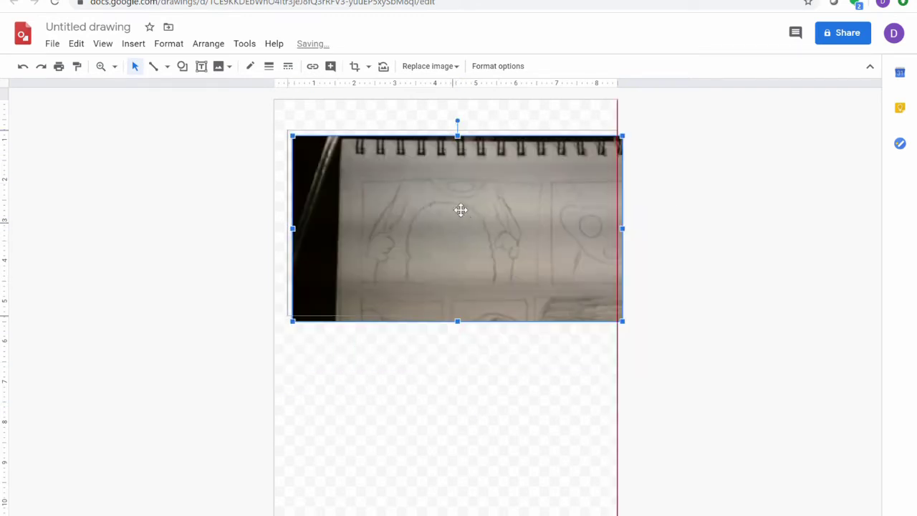
pyautogui.moveTo(461, 210); pyautogui.dragTo(448, 192)
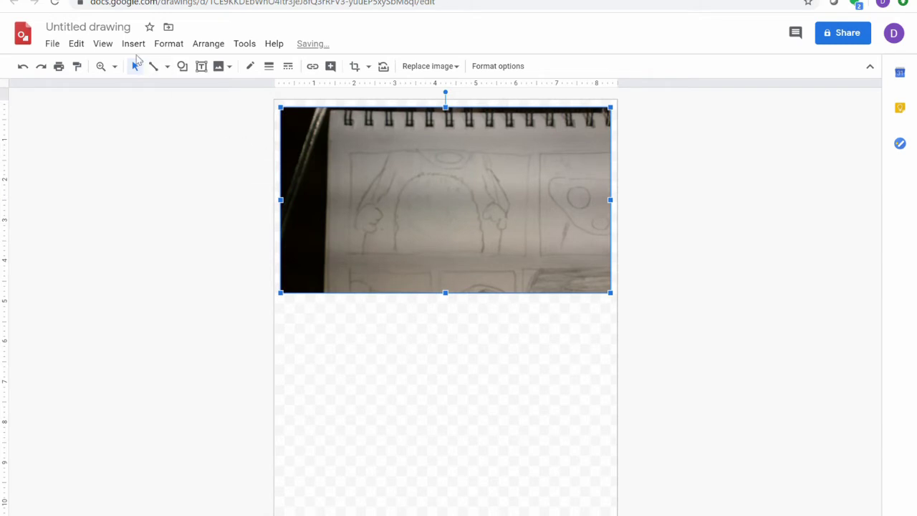
# Step: Browse the menu bar commands, then put the photo into crop mode
pyautogui.click(109, 49)
pyautogui.moveTo(78, 51)
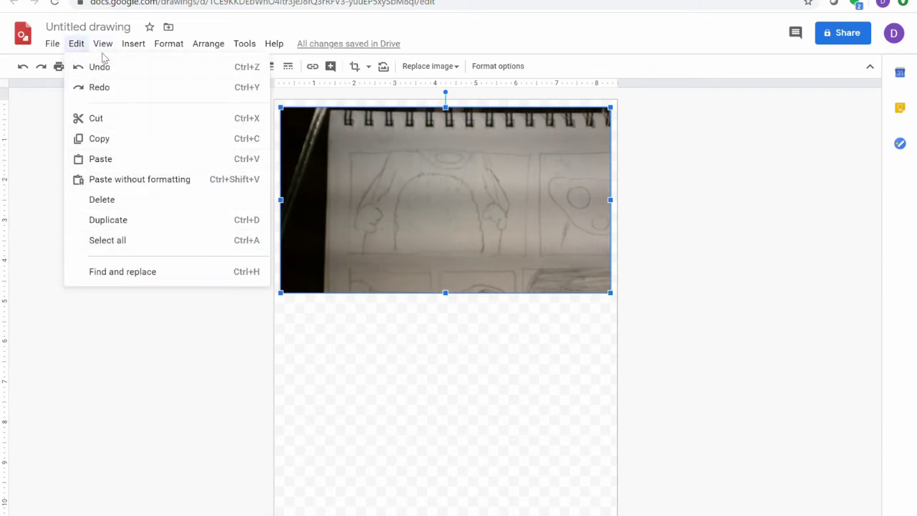
pyautogui.moveTo(175, 50)
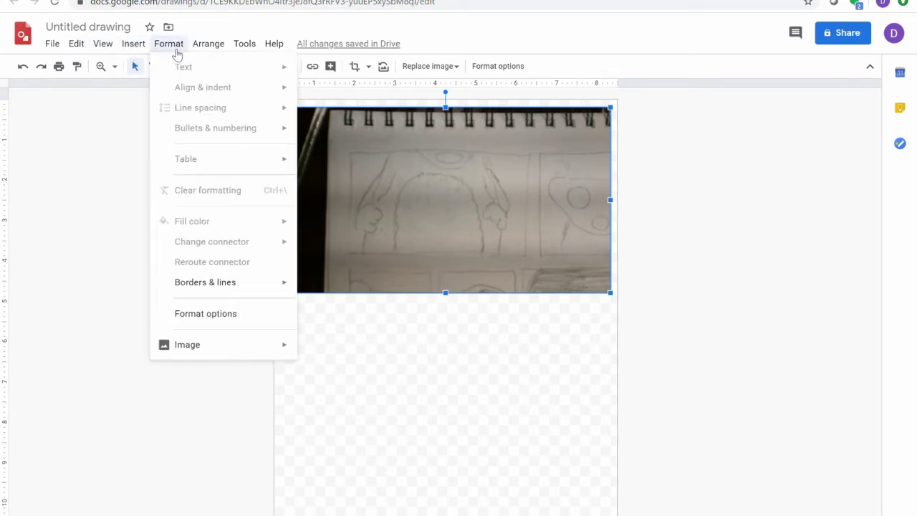
pyautogui.moveTo(144, 46)
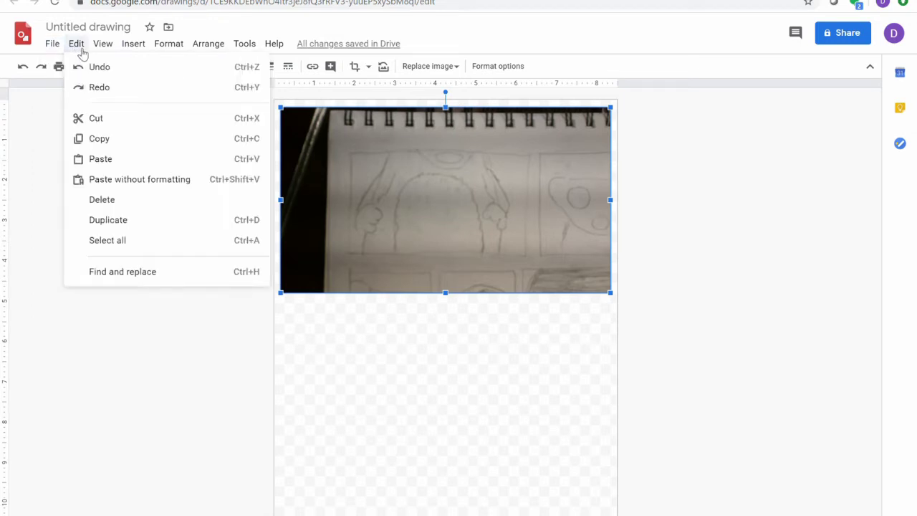
pyautogui.moveTo(113, 56)
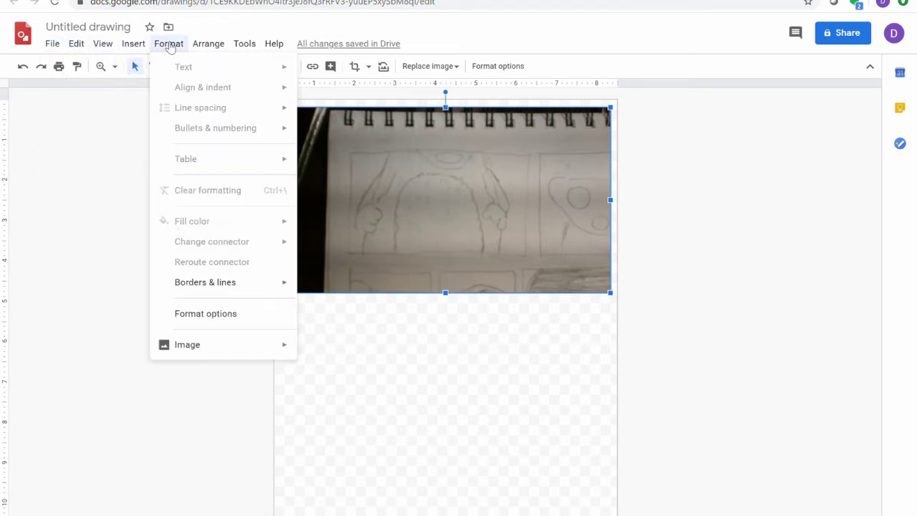
pyautogui.moveTo(215, 52)
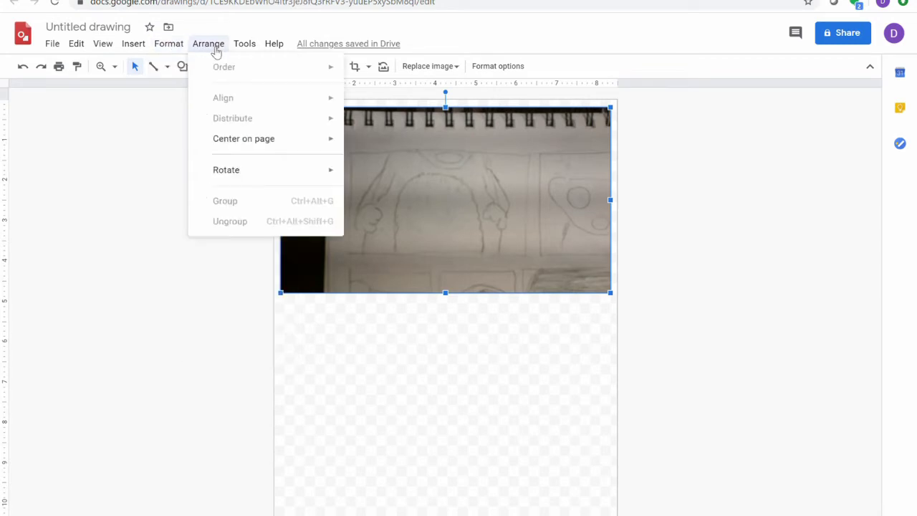
pyautogui.moveTo(259, 47)
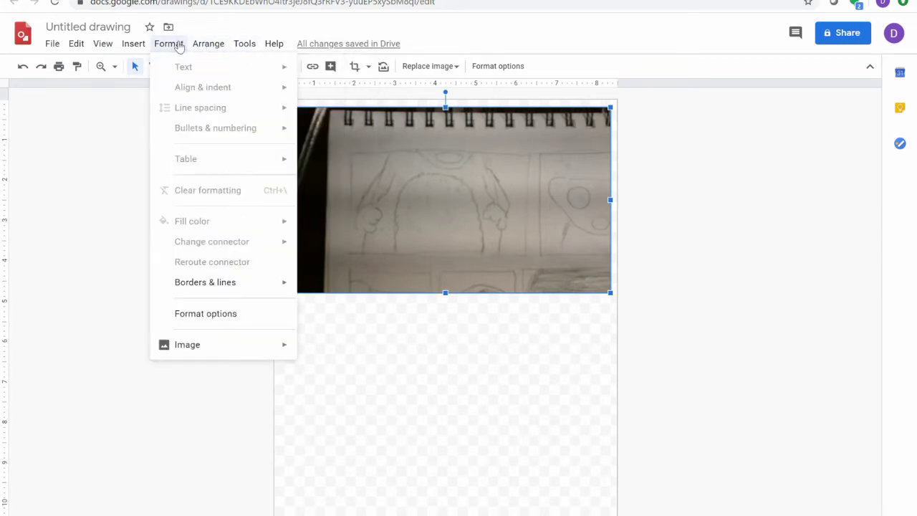
pyautogui.click(98, 47)
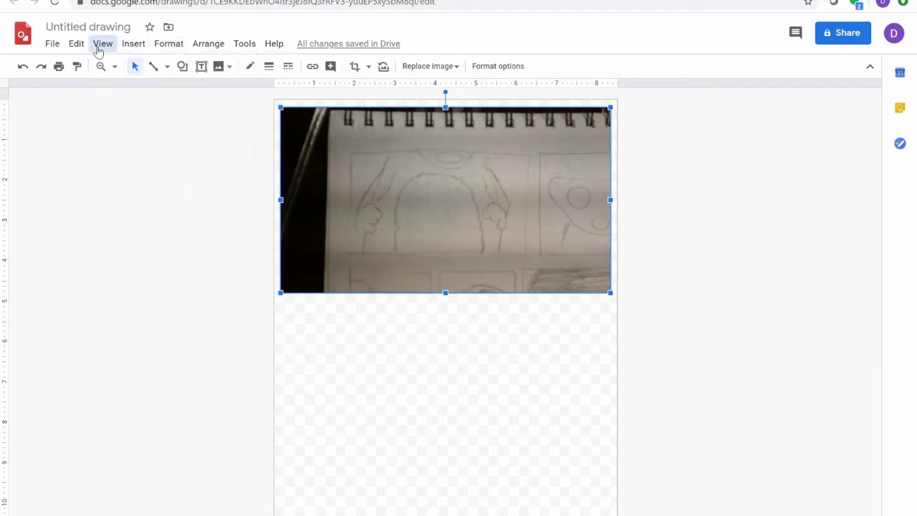
pyautogui.doubleClick(386, 190)
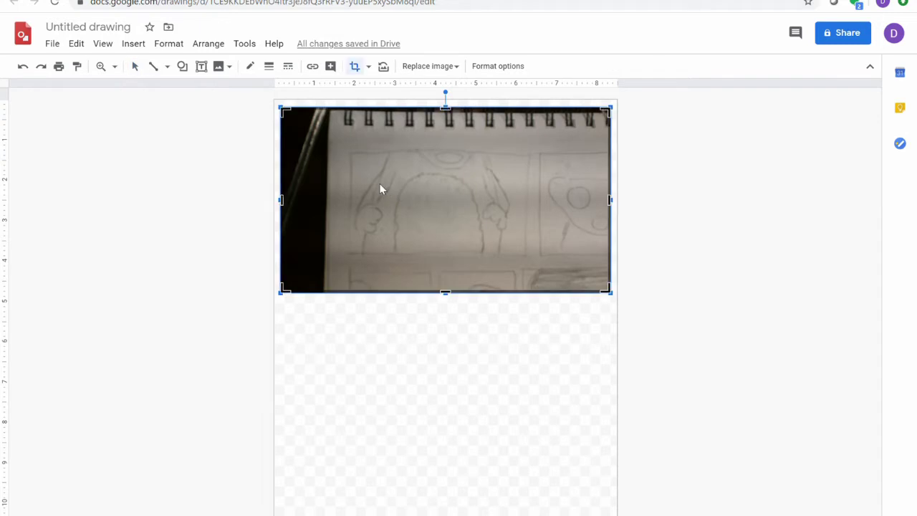
# Step: Open the photo's Format options and briefly view its Size and Position settings
pyautogui.click(500, 67)
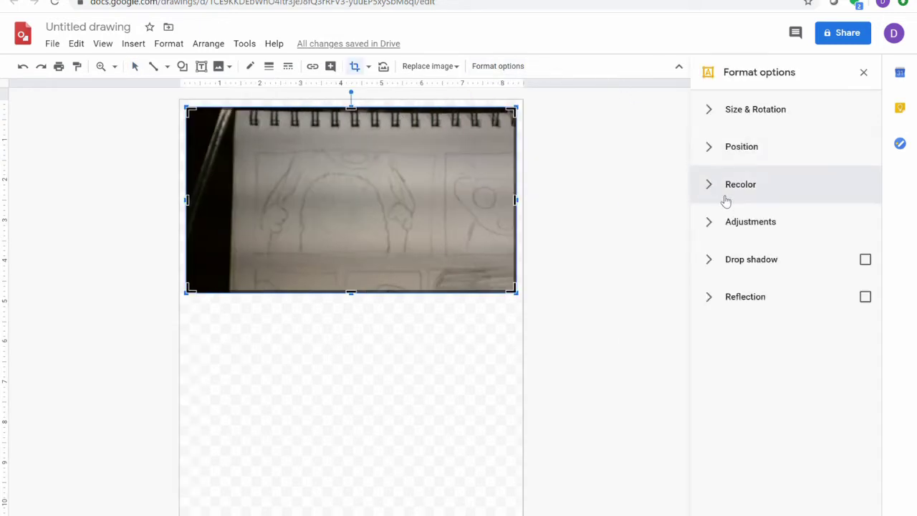
pyautogui.click(758, 123)
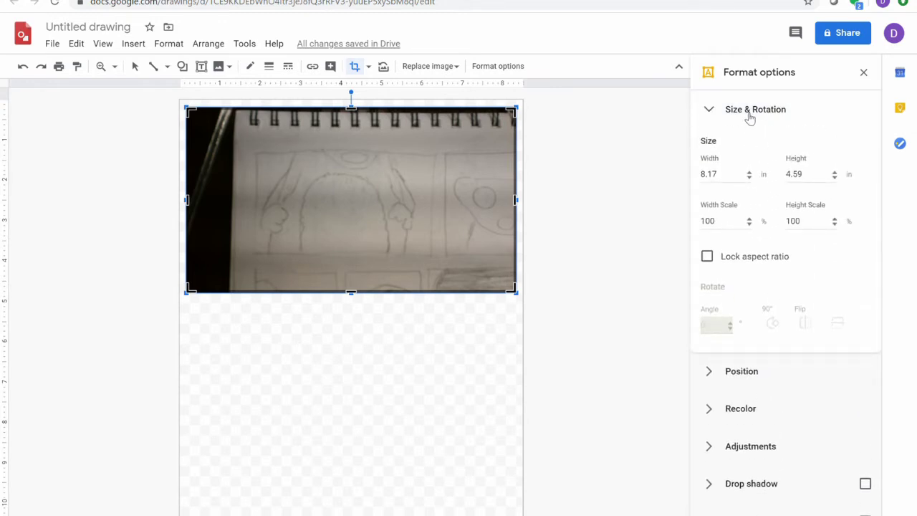
pyautogui.click(749, 114)
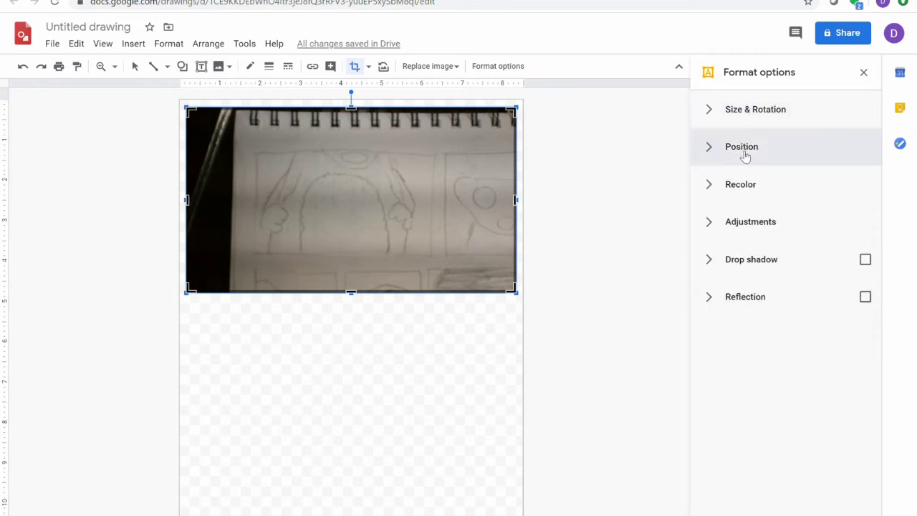
pyautogui.click(745, 156)
pyautogui.click(746, 157)
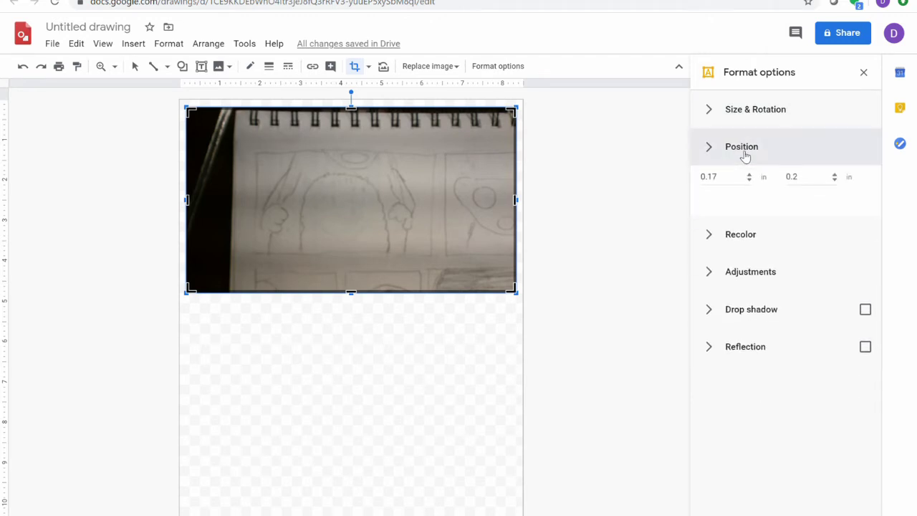
# Step: Recolor the sketchbook photo to Grayscale
pyautogui.click(737, 184)
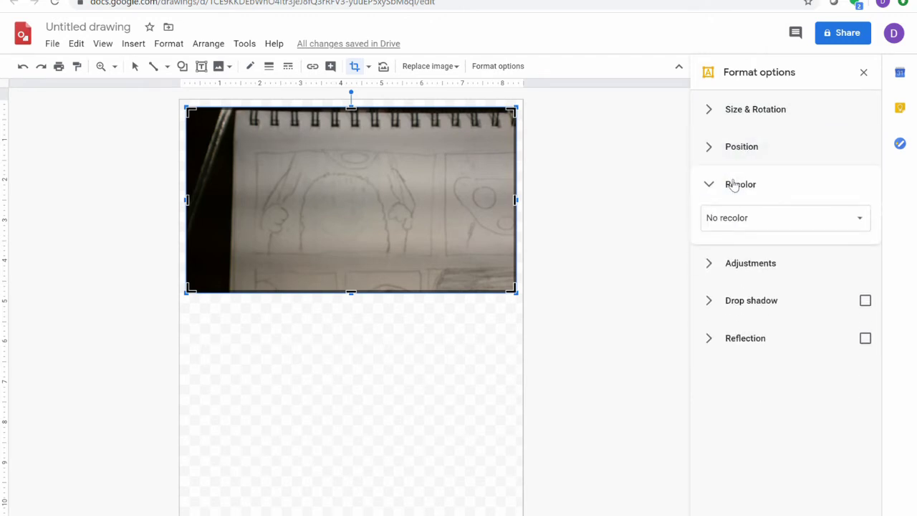
pyautogui.click(759, 219)
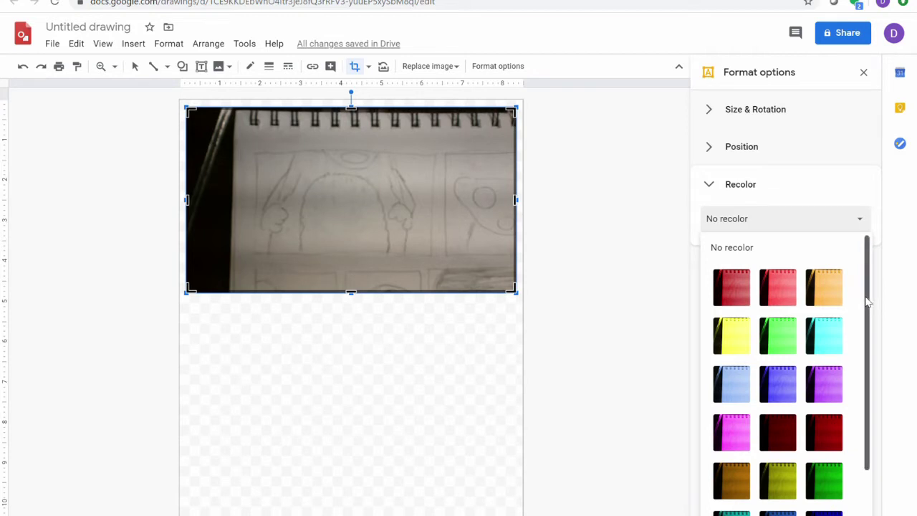
pyautogui.moveTo(864, 301); pyautogui.dragTo(880, 404)
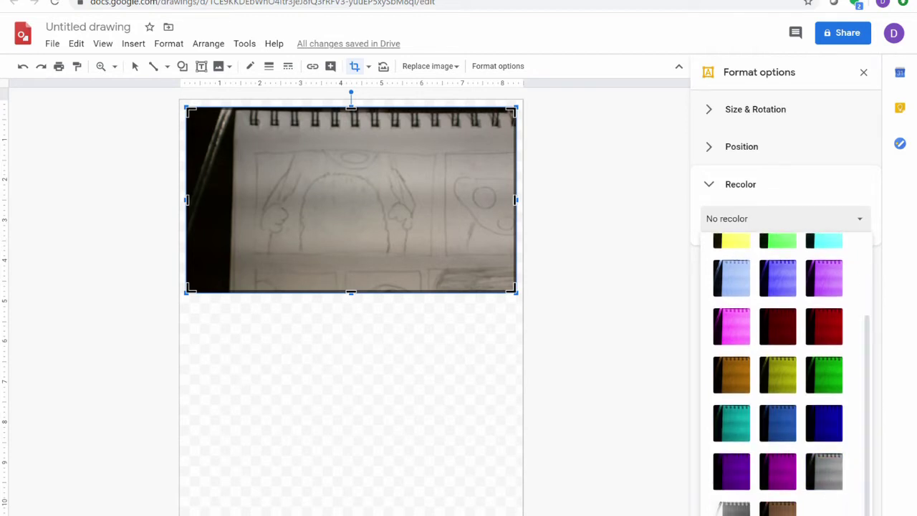
pyautogui.click(818, 482)
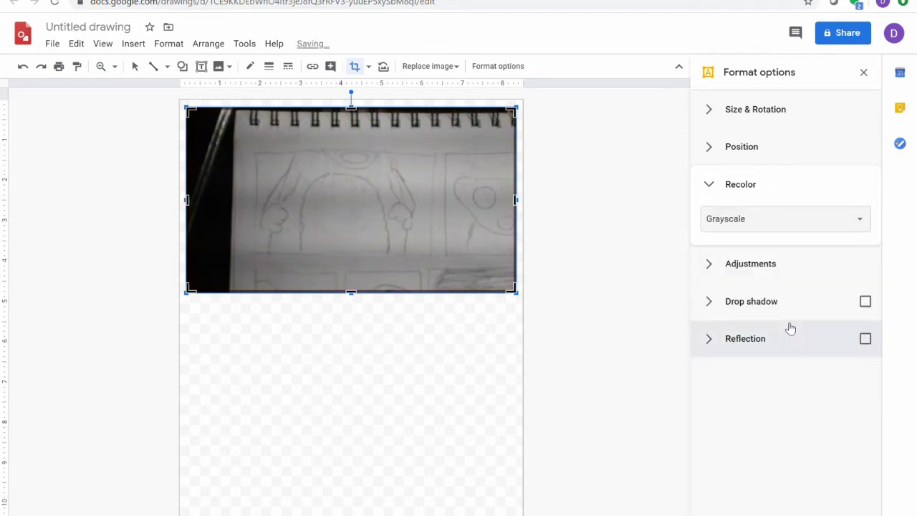
# Step: Try the Negative and Sepia recolors, then return the photo to Grayscale
pyautogui.click(786, 228)
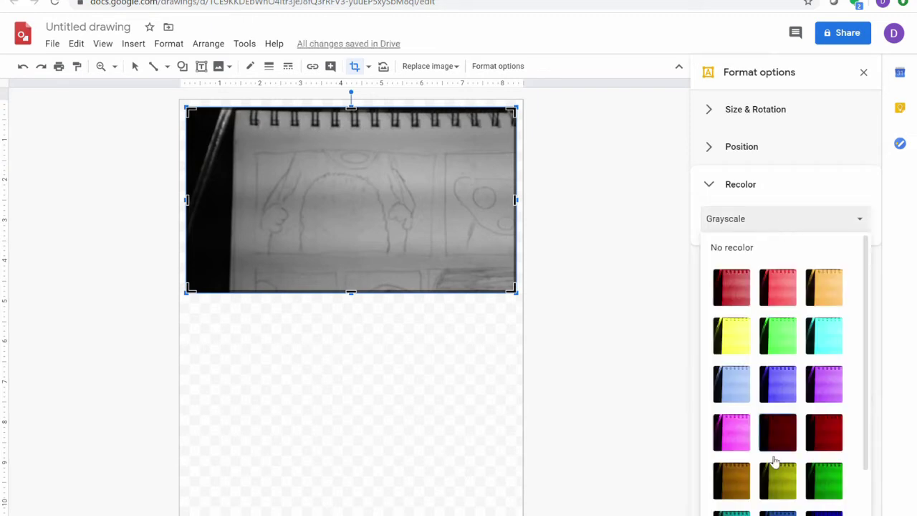
pyautogui.scroll(-2, 874, 380)
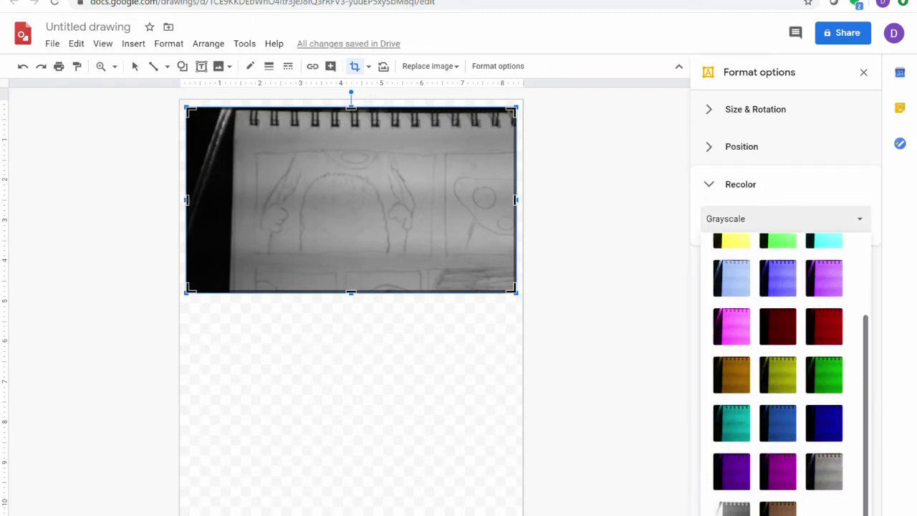
pyautogui.click(731, 509)
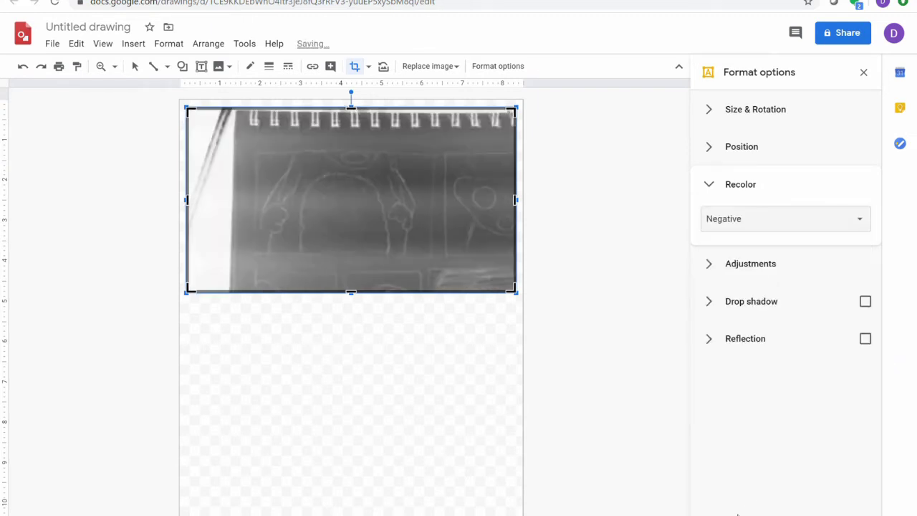
pyautogui.click(804, 219)
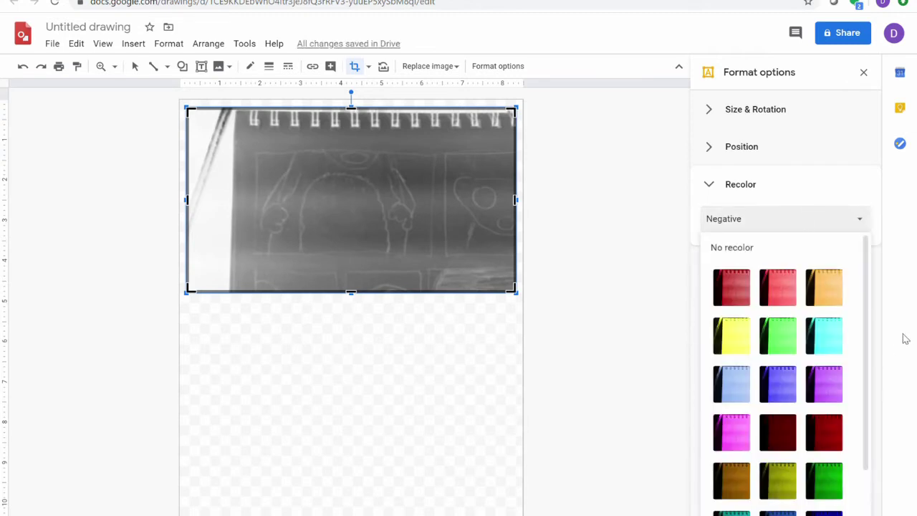
pyautogui.scroll(-2, 860, 445)
pyautogui.click(778, 507)
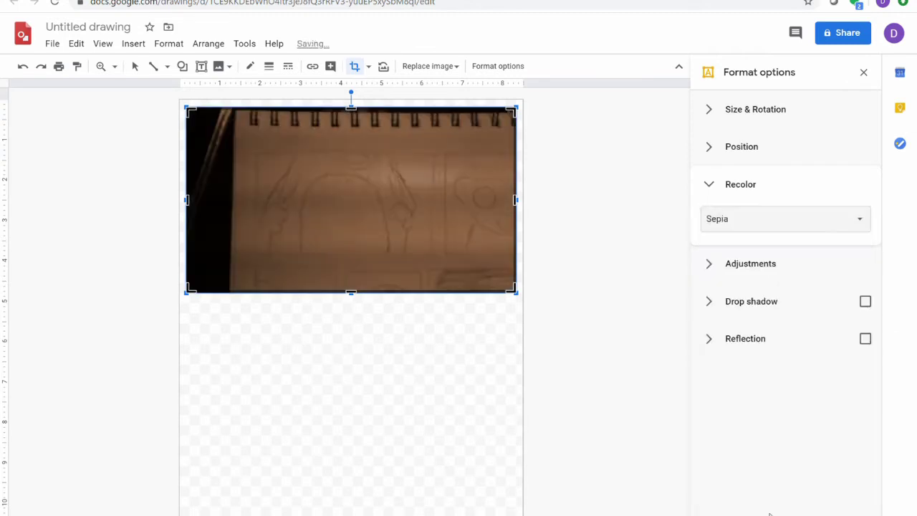
pyautogui.click(797, 225)
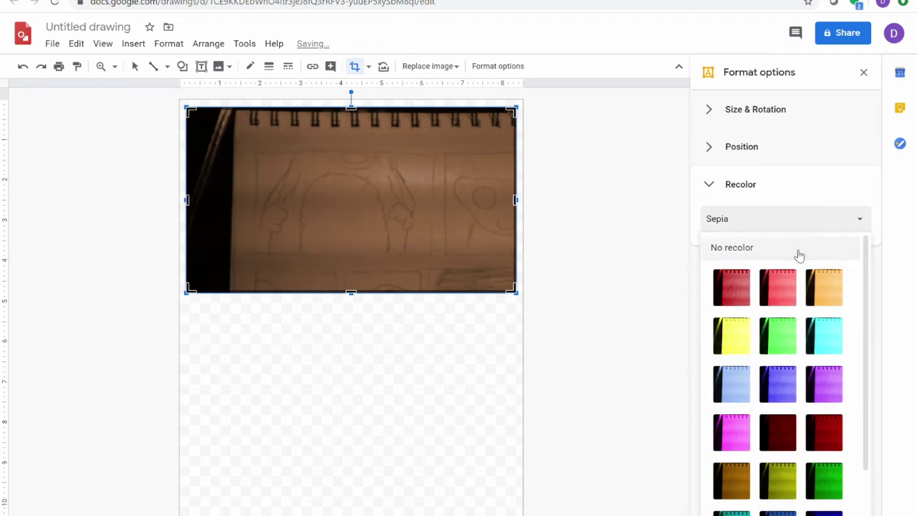
pyautogui.scroll(-2, 846, 469)
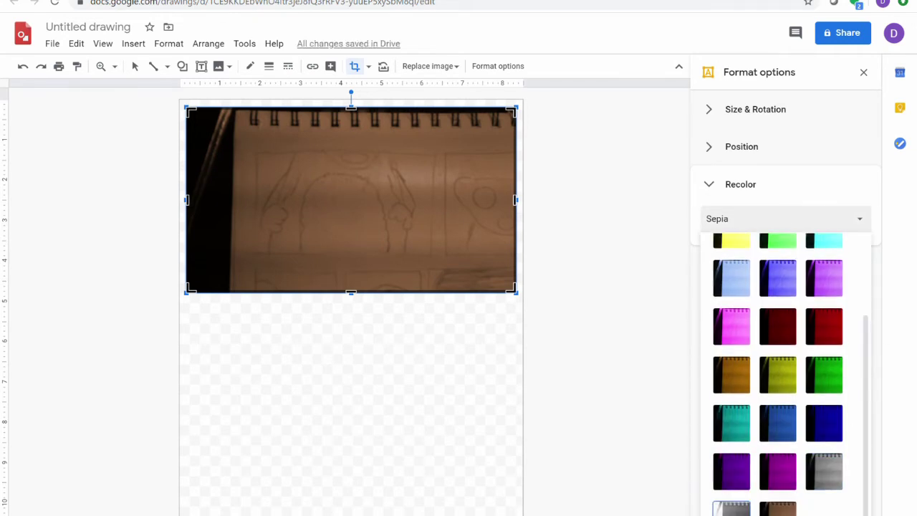
pyautogui.click(821, 471)
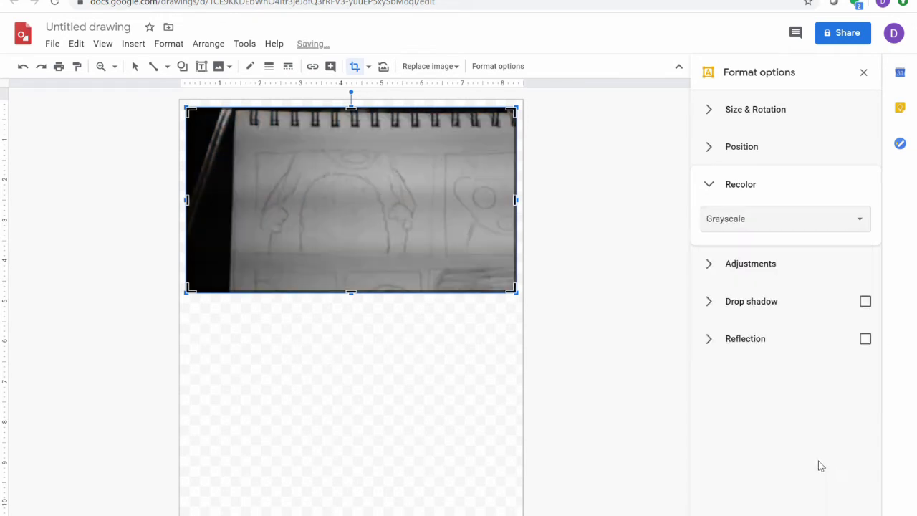
pyautogui.click(760, 272)
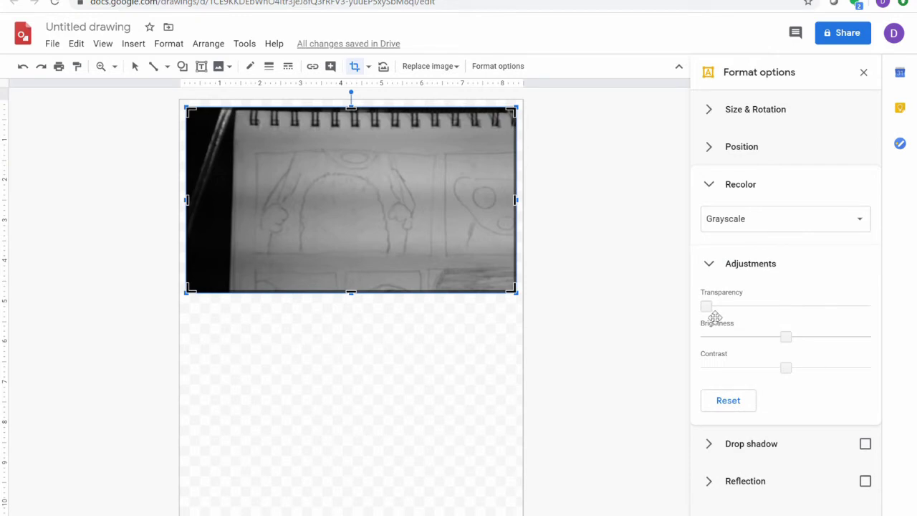
# Step: Try transparency and contrast changes, leave transparency at 0%, then reset the adjustments
pyautogui.moveTo(706, 306); pyautogui.dragTo(764, 306)
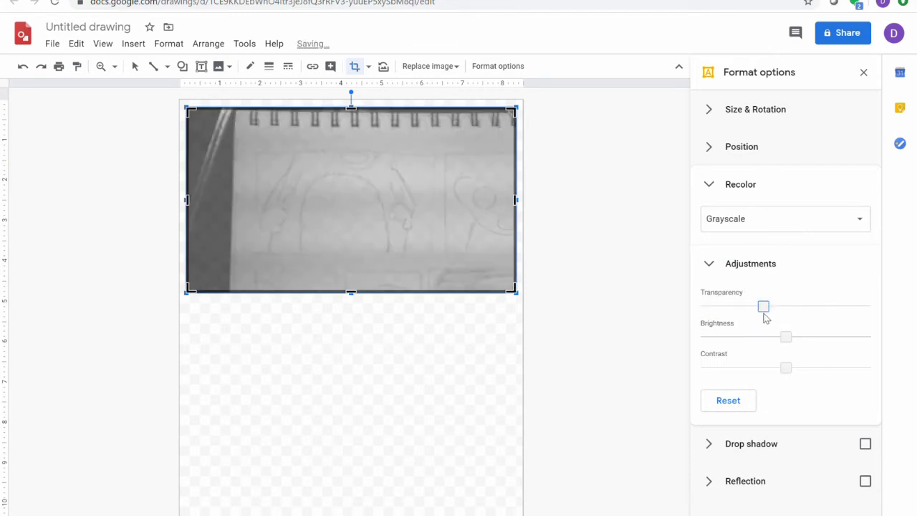
pyautogui.click(707, 308)
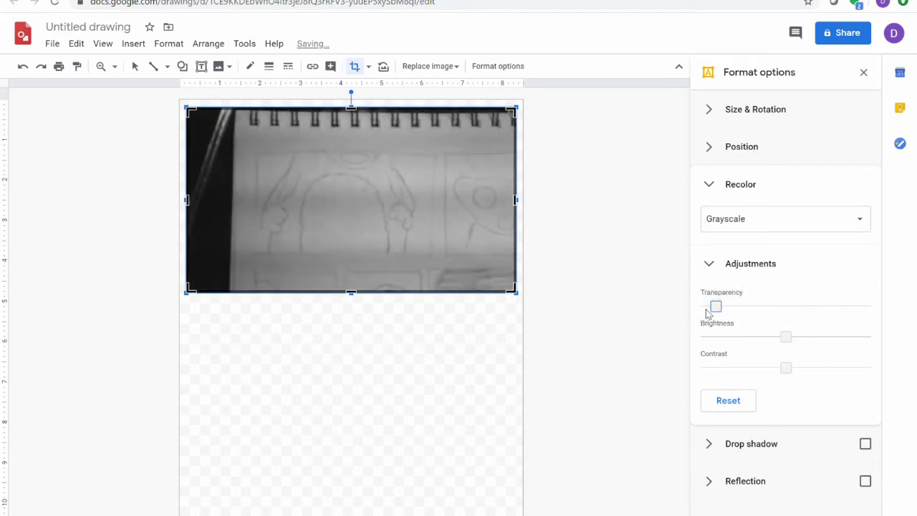
pyautogui.moveTo(712, 314); pyautogui.dragTo(706, 309)
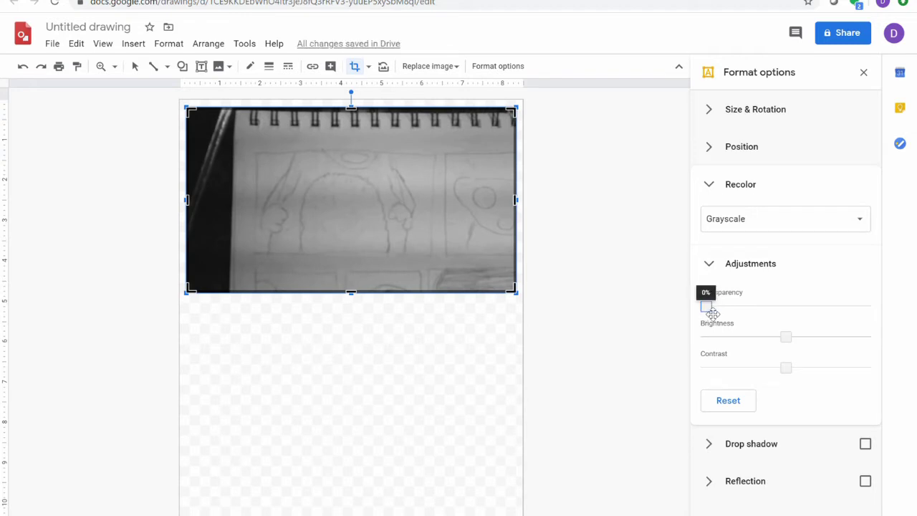
pyautogui.moveTo(787, 367)
pyautogui.mouseDown()
pyautogui.moveTo(876, 377)
pyautogui.moveTo(752, 363)
pyautogui.moveTo(743, 377)
pyautogui.moveTo(790, 373)
pyautogui.moveTo(780, 368)
pyautogui.mouseUp()
pyautogui.click(733, 413)
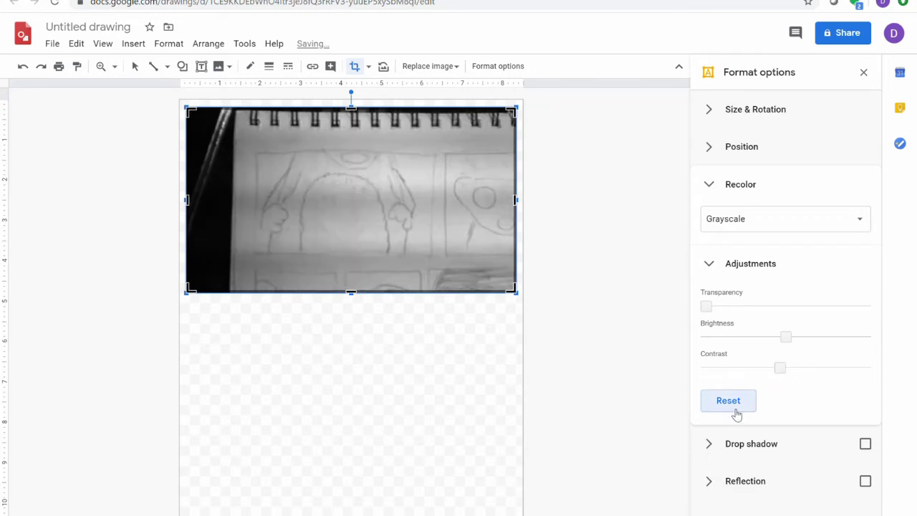
# Step: Experiment with brightness and contrast, reset both to default, and add a reflection beneath
pyautogui.moveTo(793, 344); pyautogui.dragTo(748, 347)
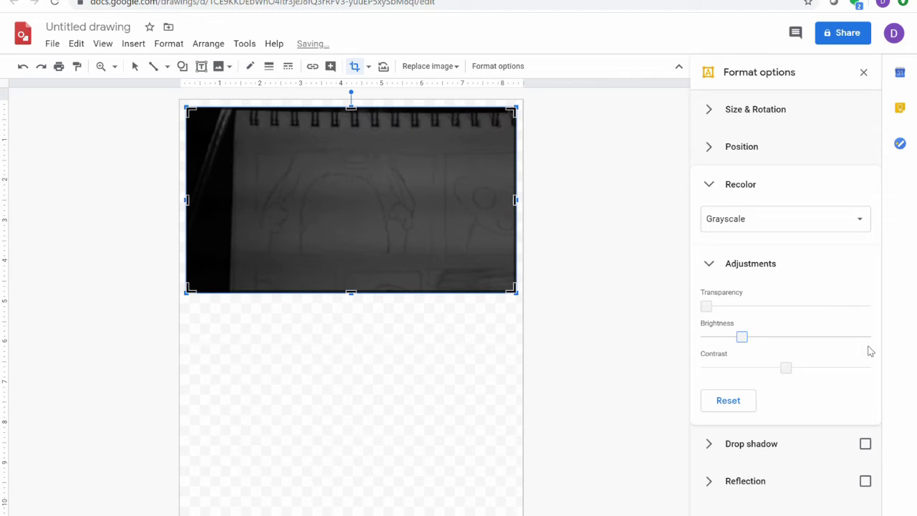
pyautogui.press('Right')
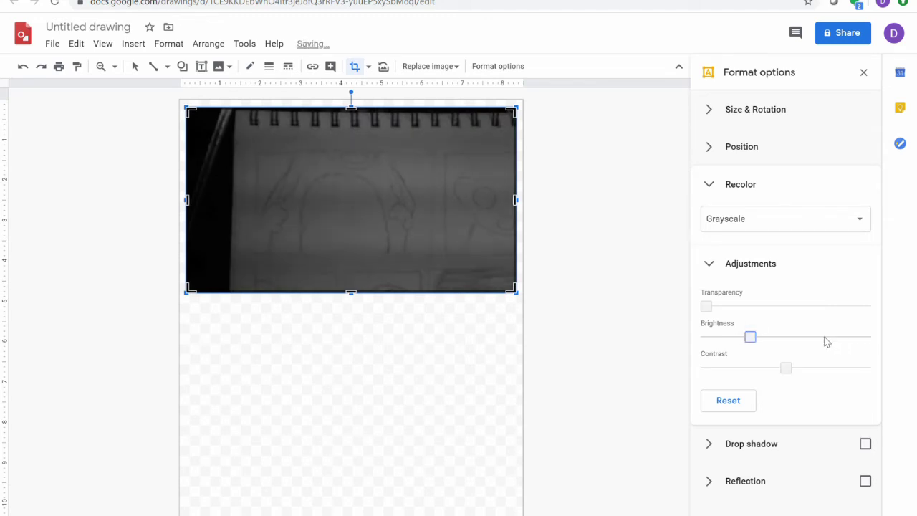
pyautogui.moveTo(755, 344); pyautogui.dragTo(832, 346)
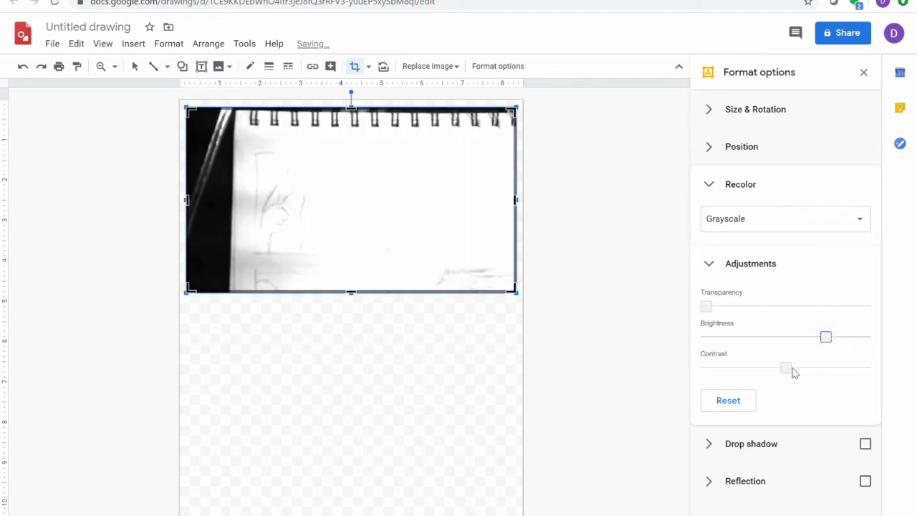
pyautogui.moveTo(797, 376); pyautogui.dragTo(829, 373)
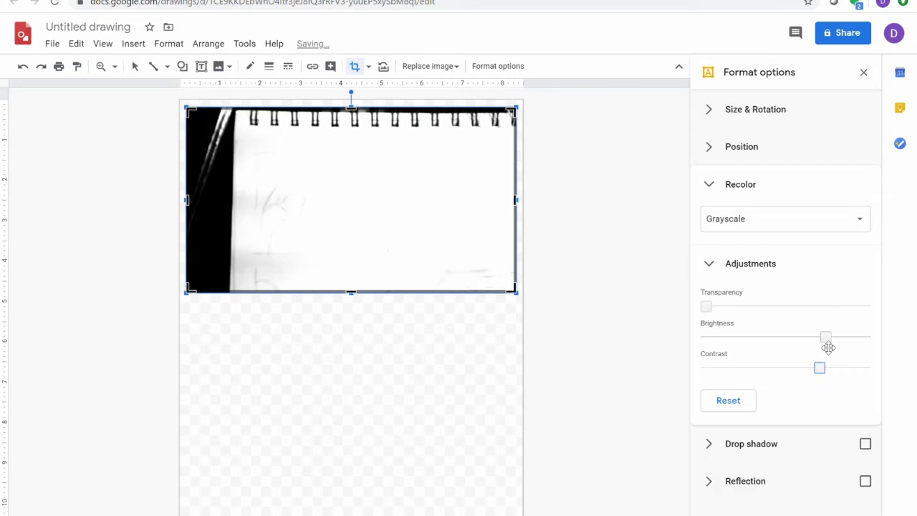
pyautogui.moveTo(828, 339); pyautogui.dragTo(792, 337)
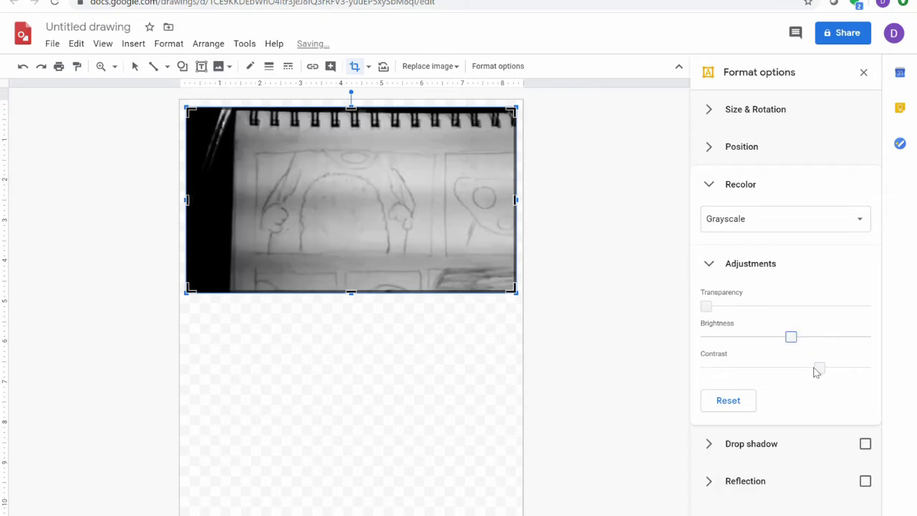
pyautogui.moveTo(817, 372)
pyautogui.mouseDown()
pyautogui.moveTo(830, 373)
pyautogui.moveTo(820, 369)
pyautogui.mouseUp()
pyautogui.moveTo(794, 340)
pyautogui.mouseDown()
pyautogui.moveTo(772, 337)
pyautogui.moveTo(830, 343)
pyautogui.moveTo(843, 355)
pyautogui.moveTo(834, 344)
pyautogui.moveTo(799, 369)
pyautogui.moveTo(753, 368)
pyautogui.mouseUp()
pyautogui.click(738, 404)
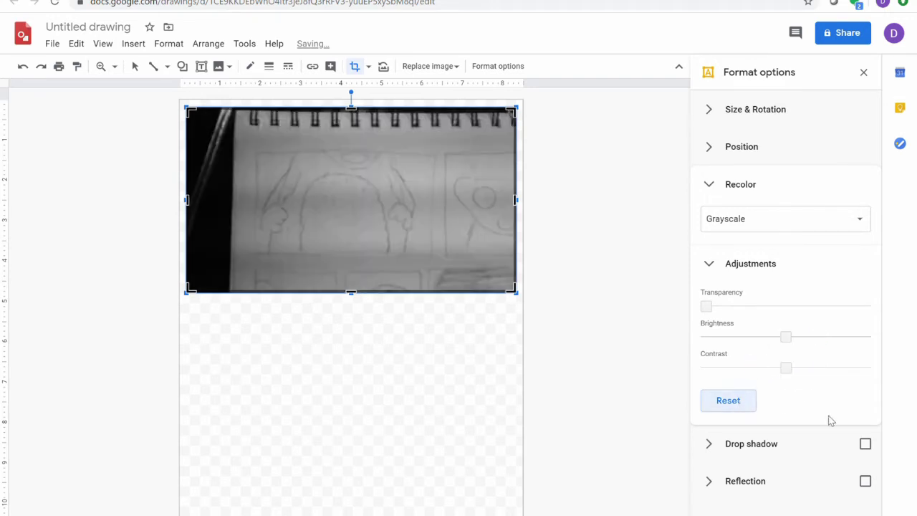
pyautogui.click(773, 490)
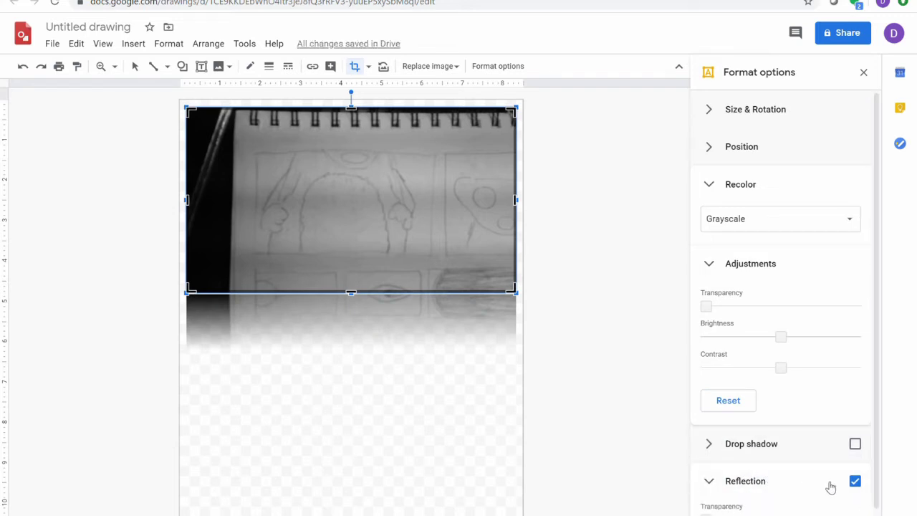
pyautogui.click(855, 481)
pyautogui.click(856, 446)
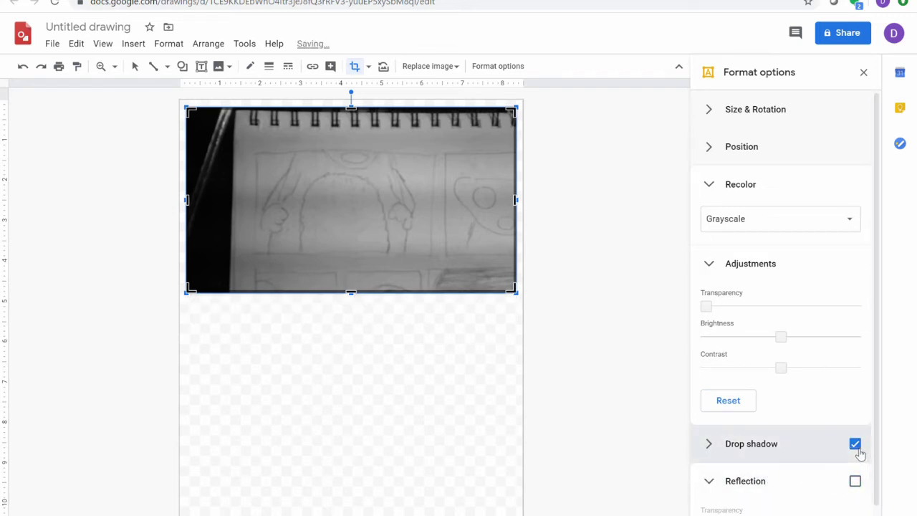
pyautogui.click(858, 448)
pyautogui.click(857, 449)
pyautogui.click(859, 448)
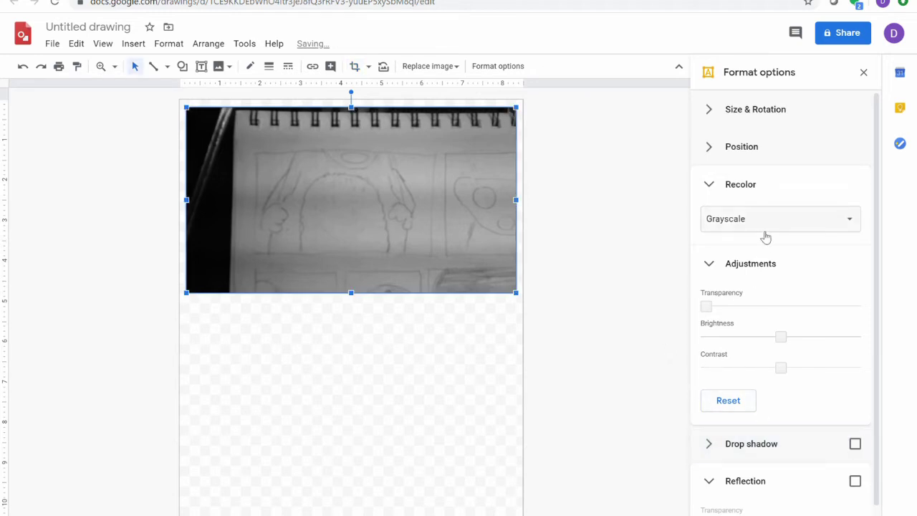
pyautogui.click(710, 184)
pyautogui.click(712, 220)
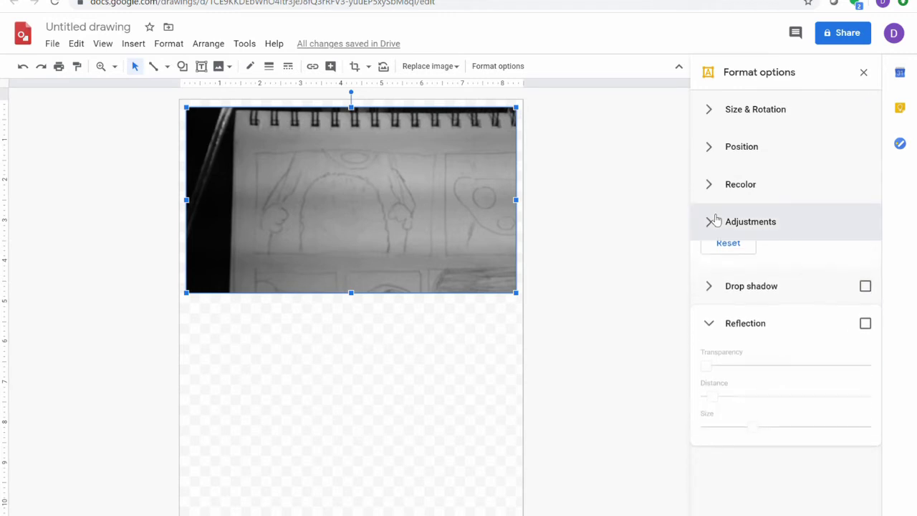
pyautogui.click(709, 298)
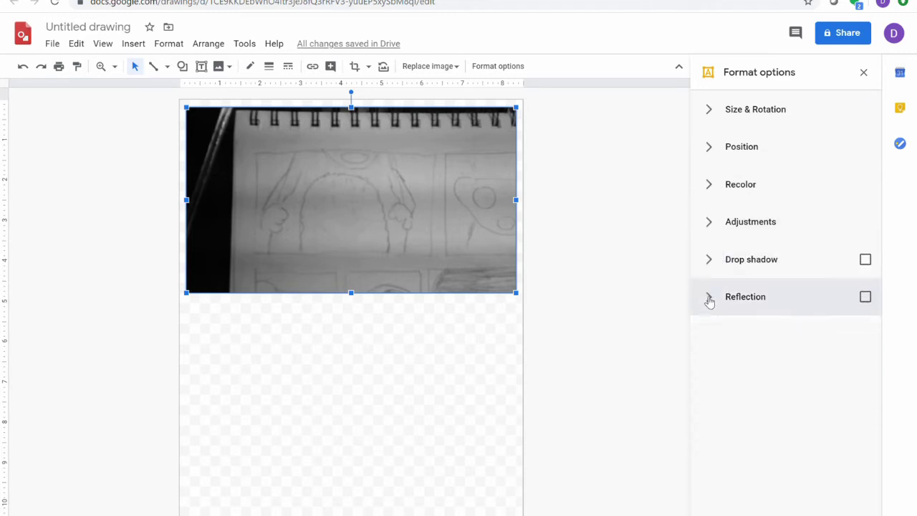
# Step: Crop the right strip, top, bottom and dark left edge off the sketch photo
pyautogui.doubleClick(397, 187)
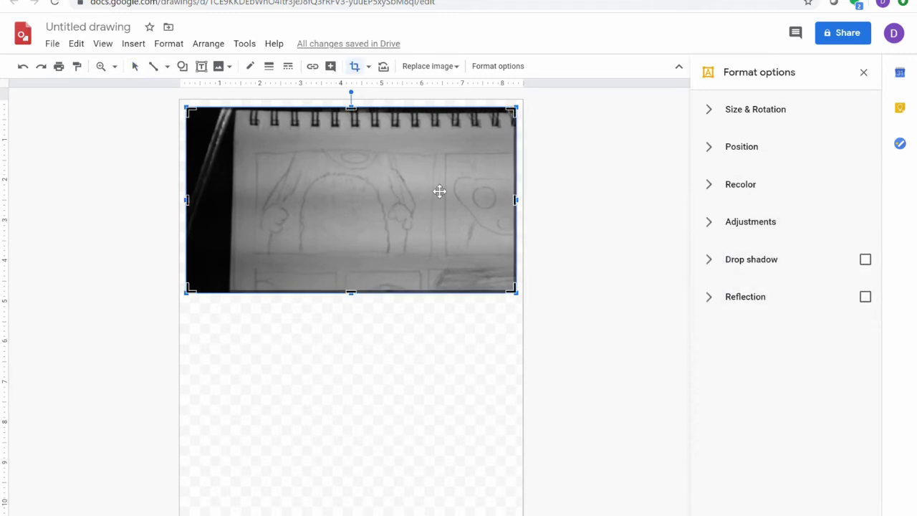
pyautogui.moveTo(521, 205); pyautogui.dragTo(491, 214)
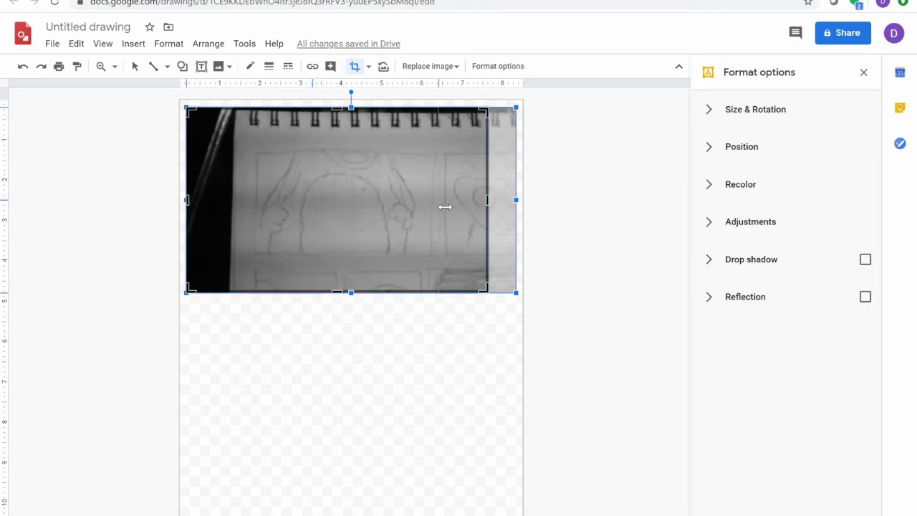
pyautogui.moveTo(445, 207); pyautogui.dragTo(439, 208)
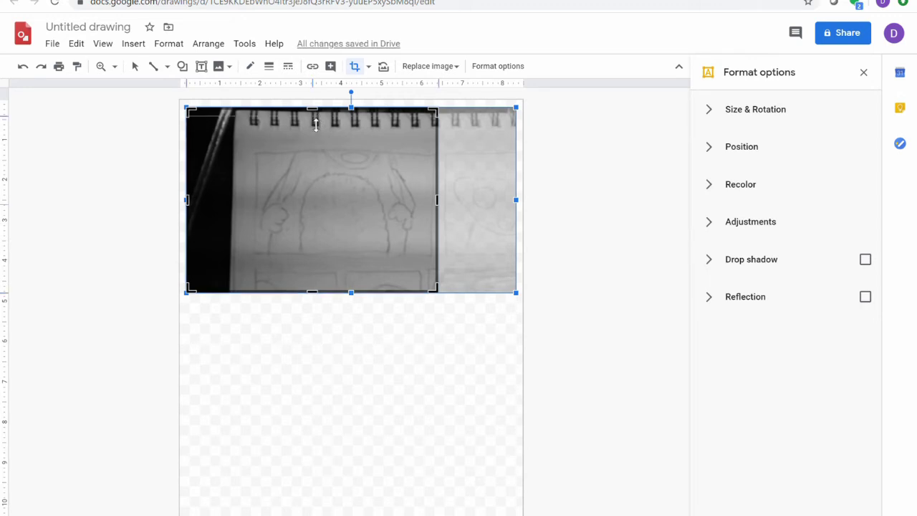
pyautogui.moveTo(316, 118); pyautogui.dragTo(320, 154)
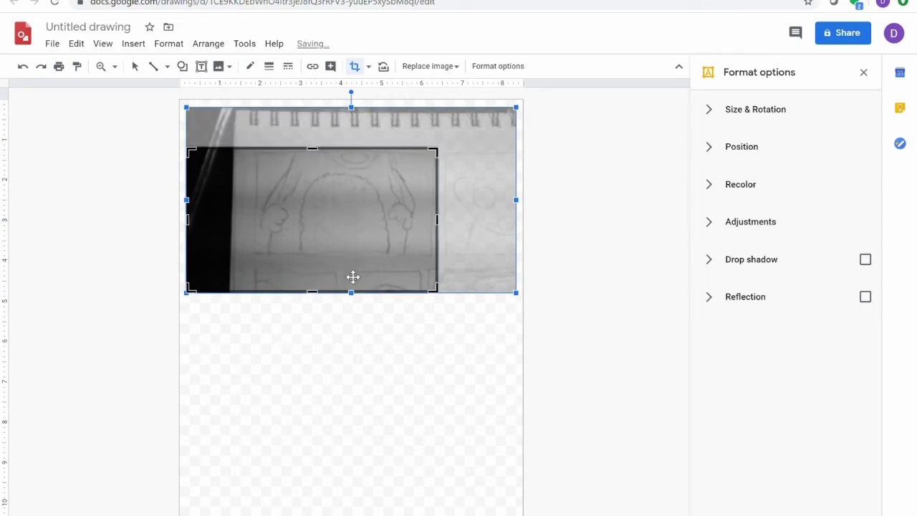
pyautogui.moveTo(313, 297); pyautogui.dragTo(320, 262)
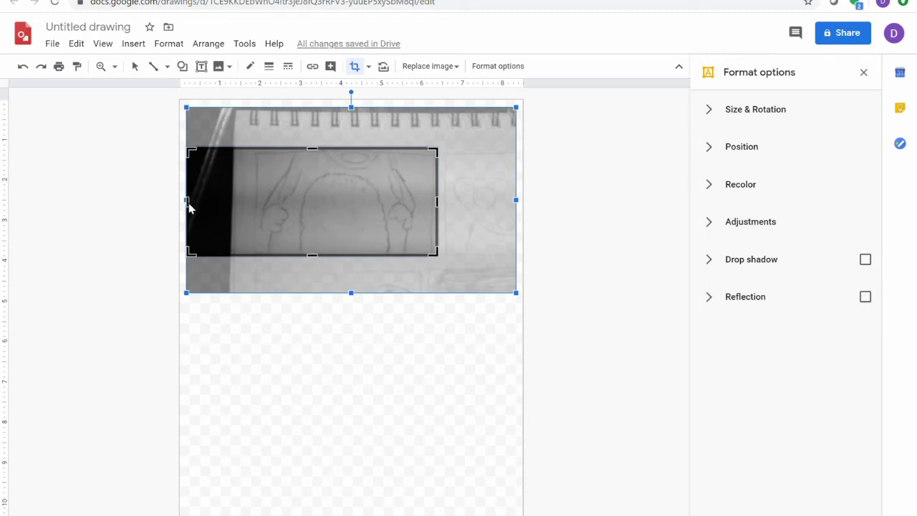
pyautogui.moveTo(195, 206); pyautogui.dragTo(258, 206)
pyautogui.press('Return')
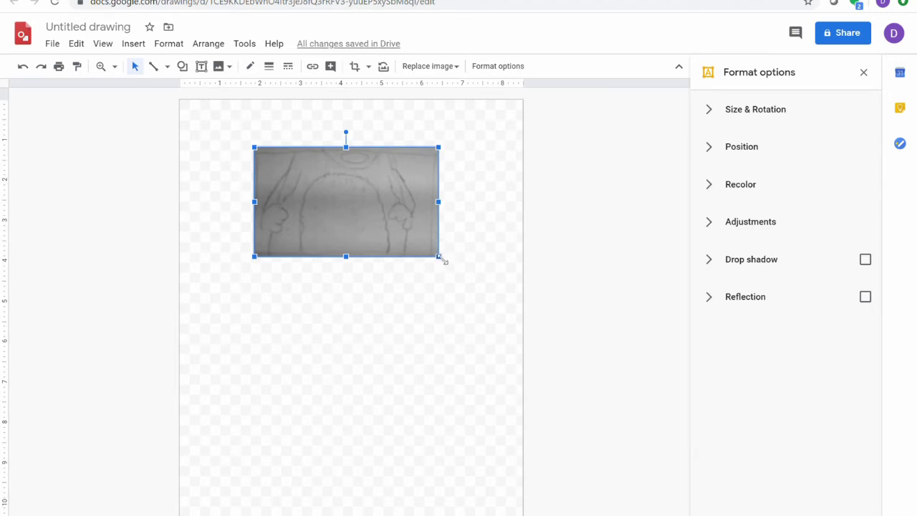
# Step: Shrink the cropped panel, move it to the top-left corner, and enlarge it slightly
pyautogui.moveTo(442, 259); pyautogui.dragTo(400, 231)
pyautogui.moveTo(368, 205); pyautogui.dragTo(308, 189)
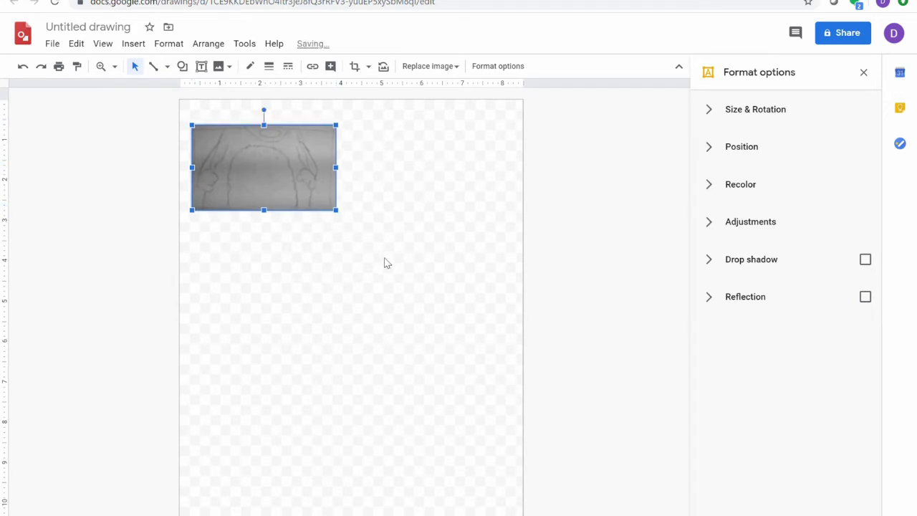
pyautogui.moveTo(339, 214); pyautogui.dragTo(345, 215)
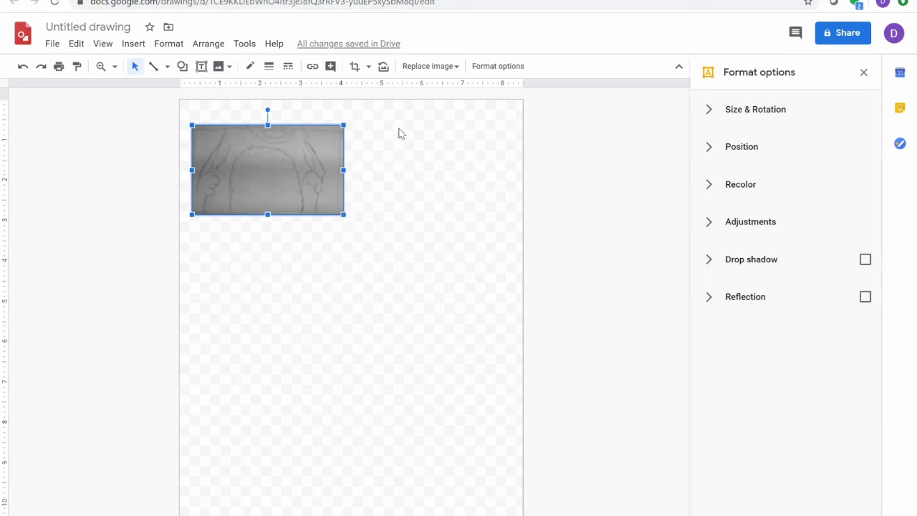
pyautogui.click(289, 67)
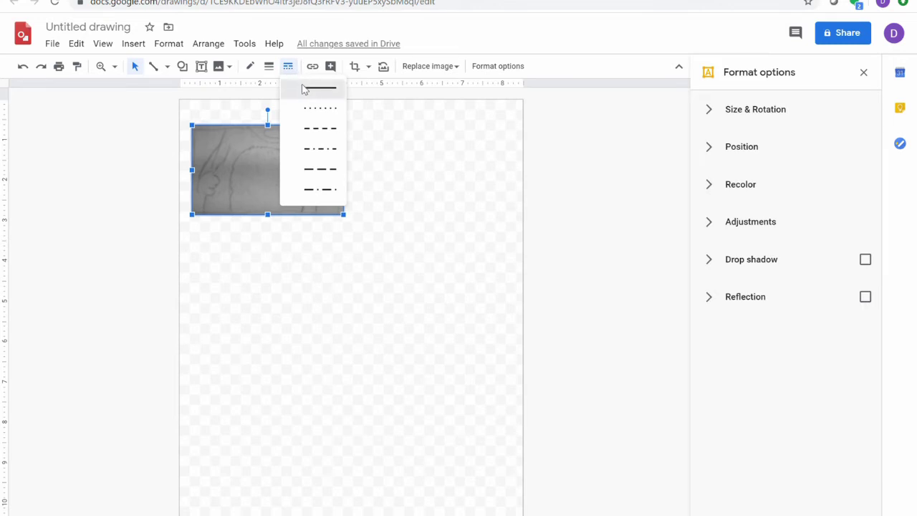
# Step: Give the panel a solid border, trying 12px before settling on a 1px weight
pyautogui.click(309, 88)
pyautogui.click(269, 66)
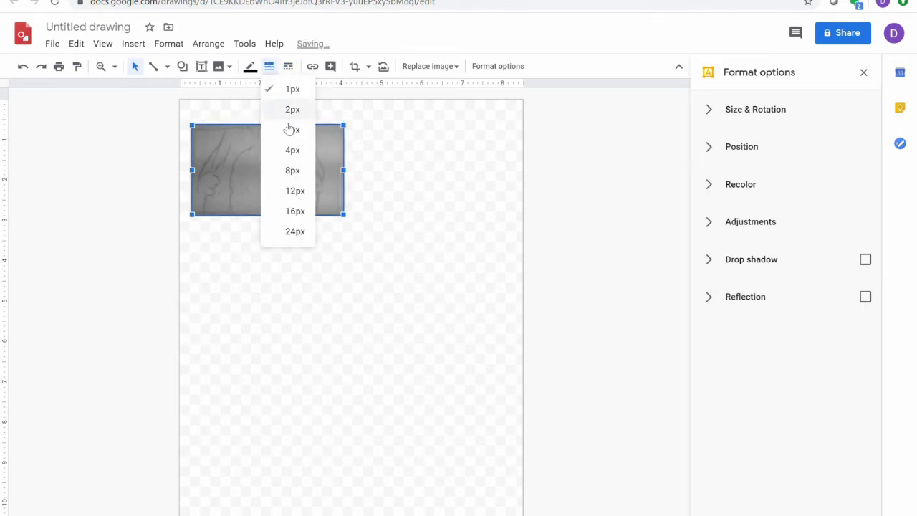
pyautogui.click(291, 192)
pyautogui.moveTo(291, 187); pyautogui.dragTo(286, 162)
pyautogui.click(364, 315)
pyautogui.click(315, 229)
pyautogui.click(268, 66)
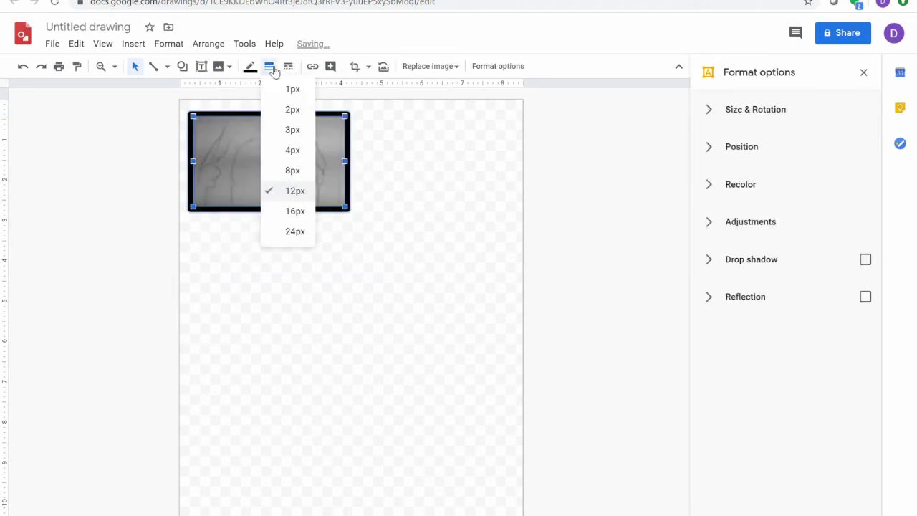
pyautogui.click(292, 95)
pyautogui.click(349, 252)
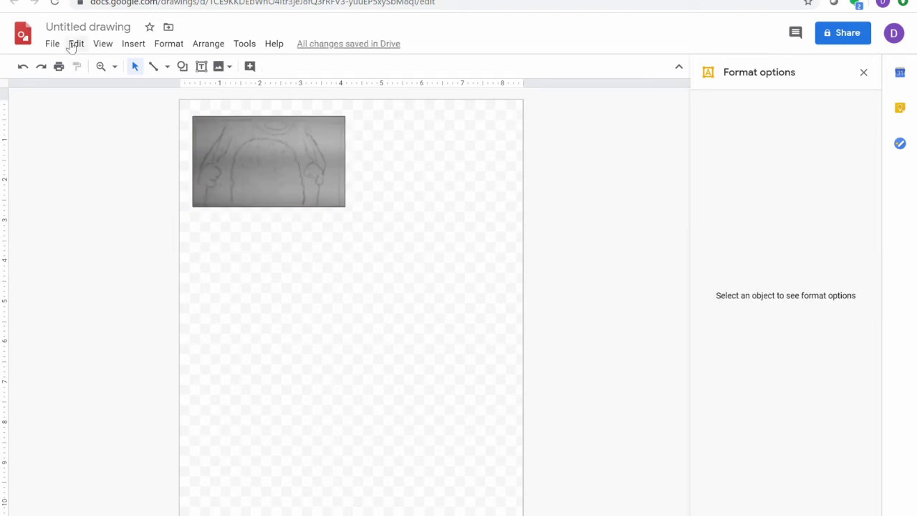
pyautogui.click(134, 44)
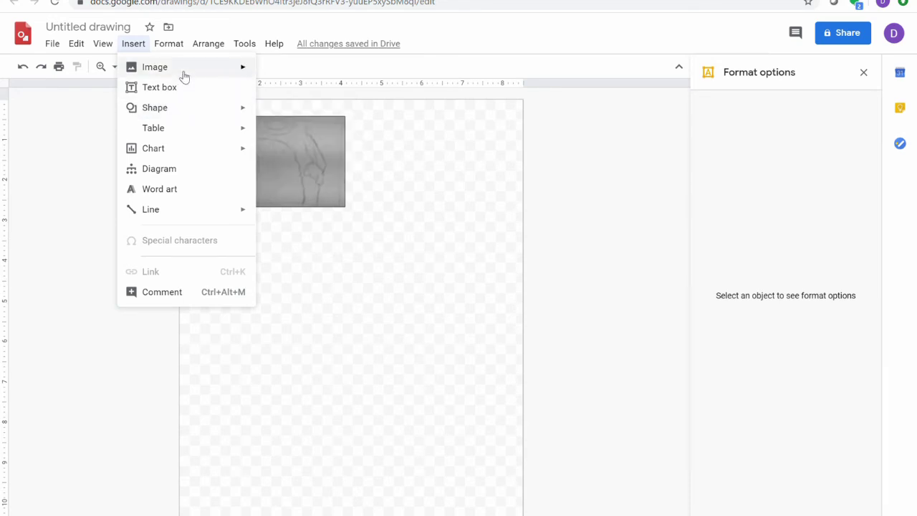
# Step: Upload the face-drawing sketch photo from the computer and enter crop mode on it
pyautogui.moveTo(205, 66)
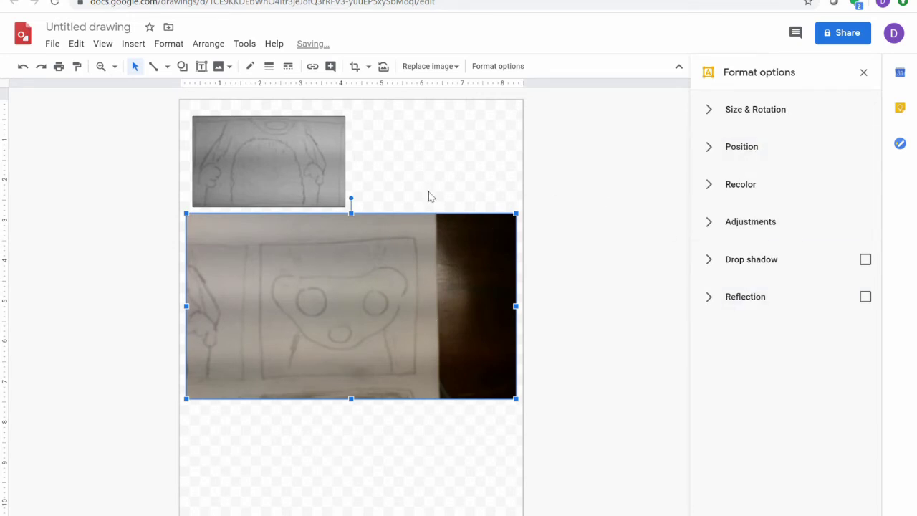
pyautogui.doubleClick(420, 306)
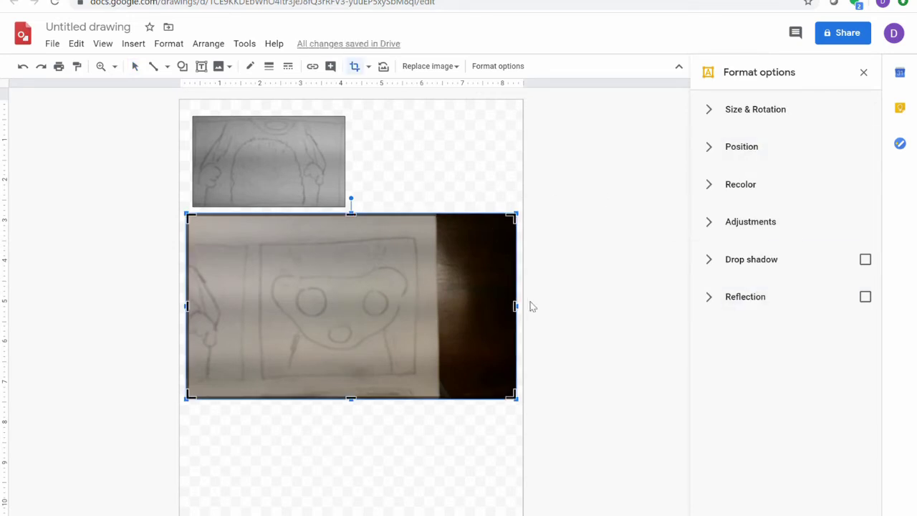
# Step: Trim all four edges down to the bear face and place it at top right
pyautogui.moveTo(522, 308); pyautogui.dragTo(419, 301)
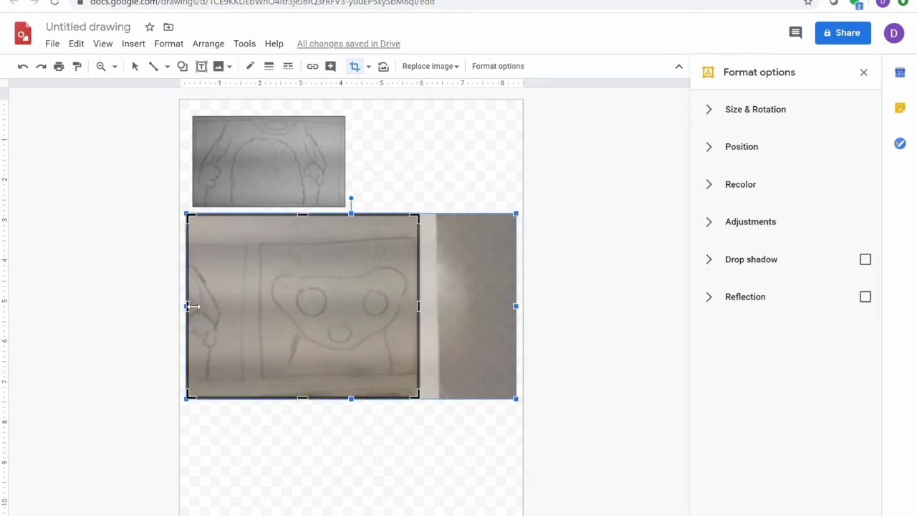
pyautogui.moveTo(192, 306); pyautogui.dragTo(260, 311)
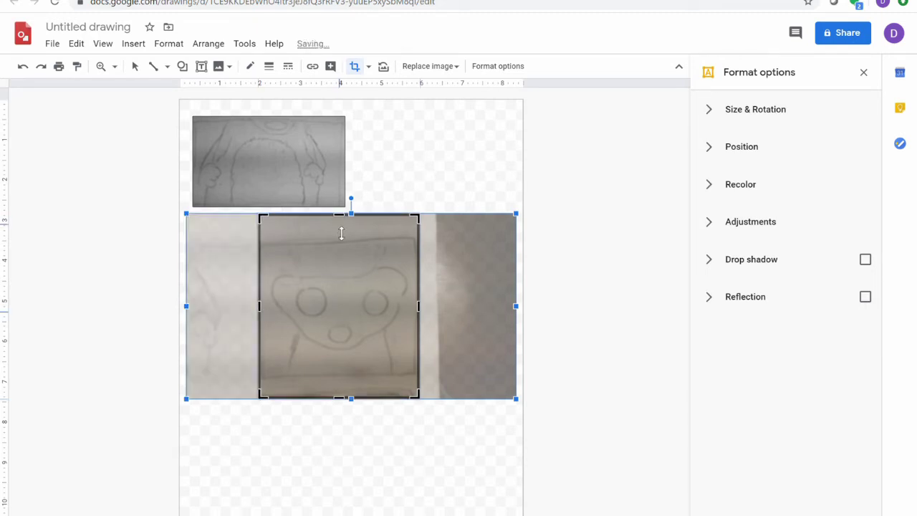
pyautogui.moveTo(343, 243); pyautogui.dragTo(343, 241)
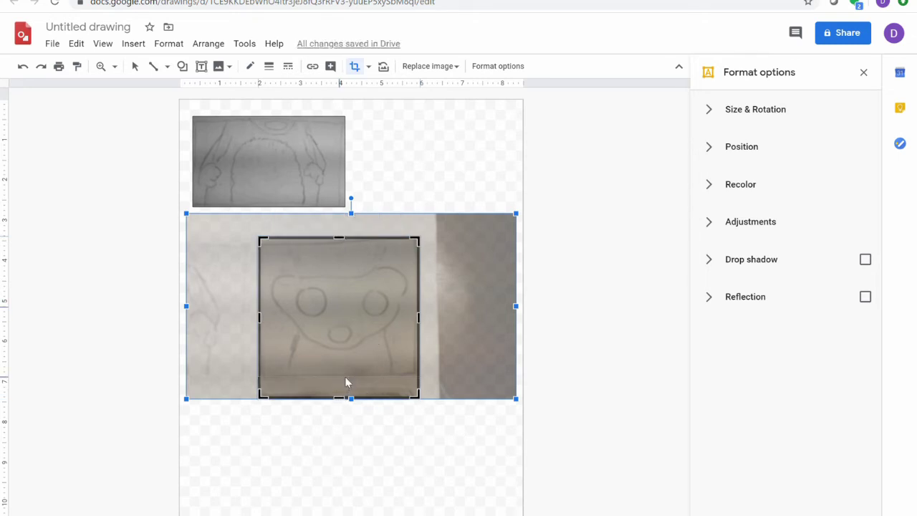
pyautogui.moveTo(346, 382); pyautogui.dragTo(347, 377)
pyautogui.press('Return')
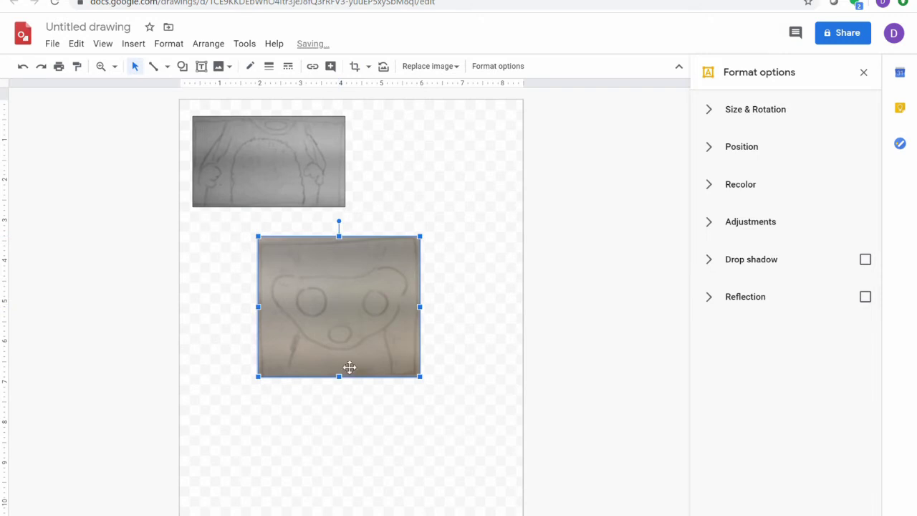
pyautogui.moveTo(346, 303); pyautogui.dragTo(433, 200)
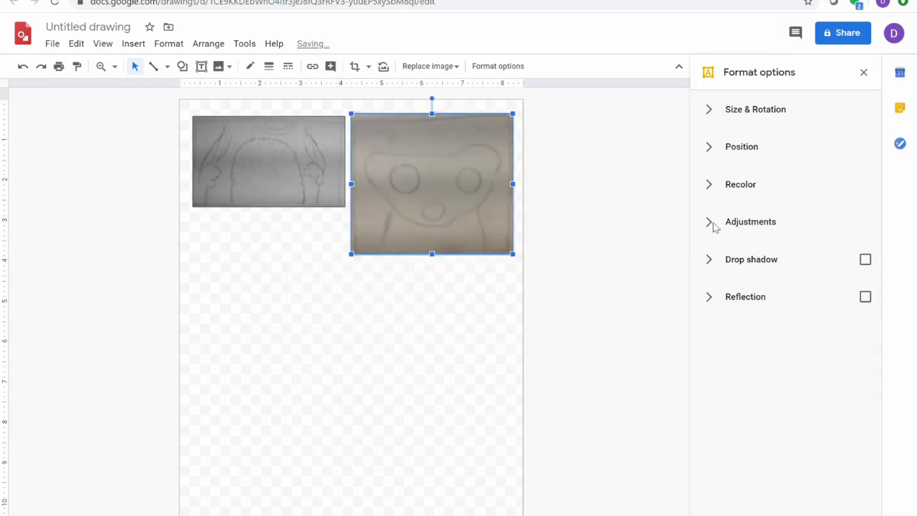
# Step: Recolor the bear-face panel to Grayscale
pyautogui.click(736, 222)
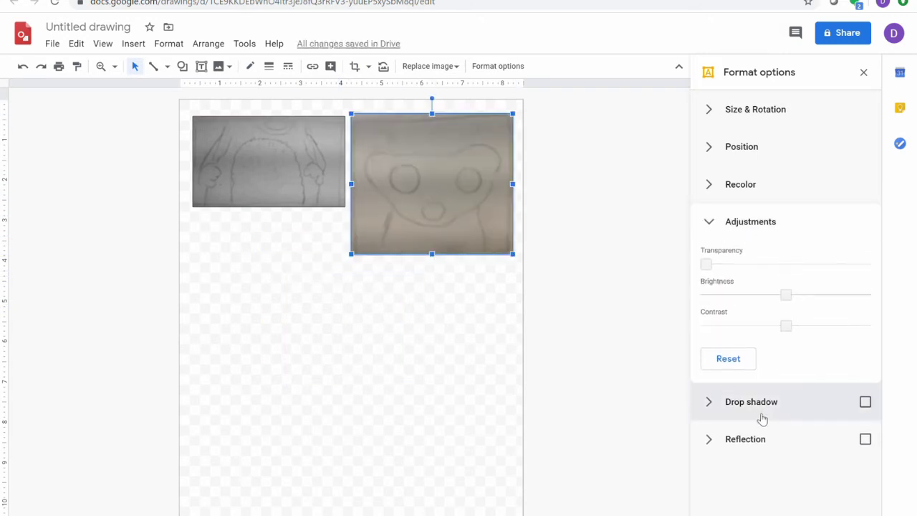
pyautogui.click(727, 188)
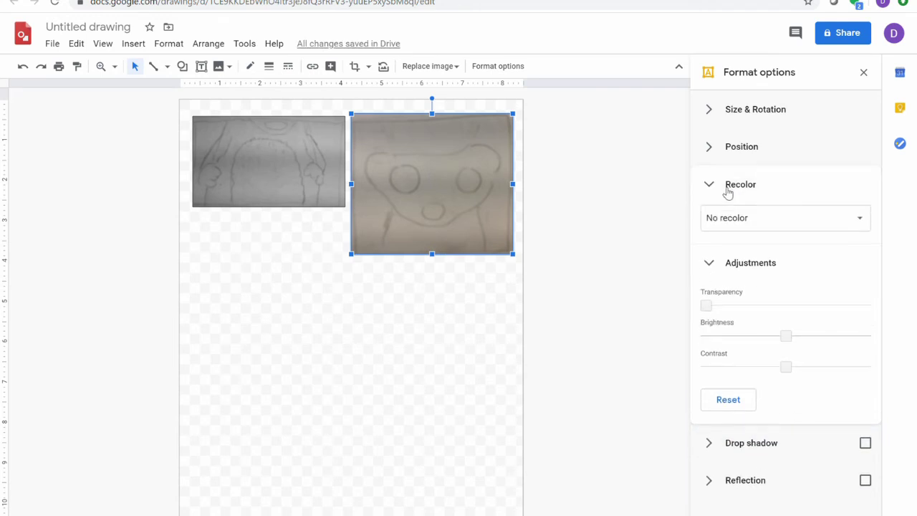
pyautogui.click(751, 222)
pyautogui.scroll(-3, 836, 437)
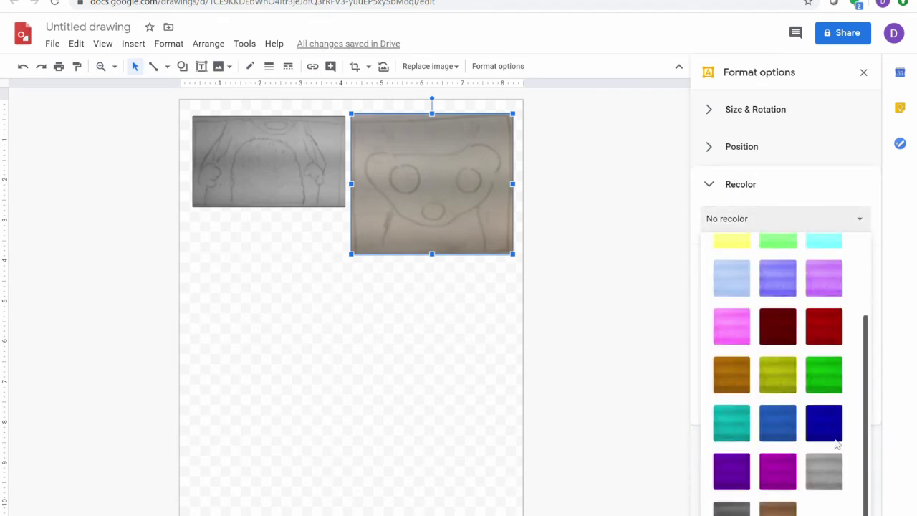
pyautogui.click(836, 484)
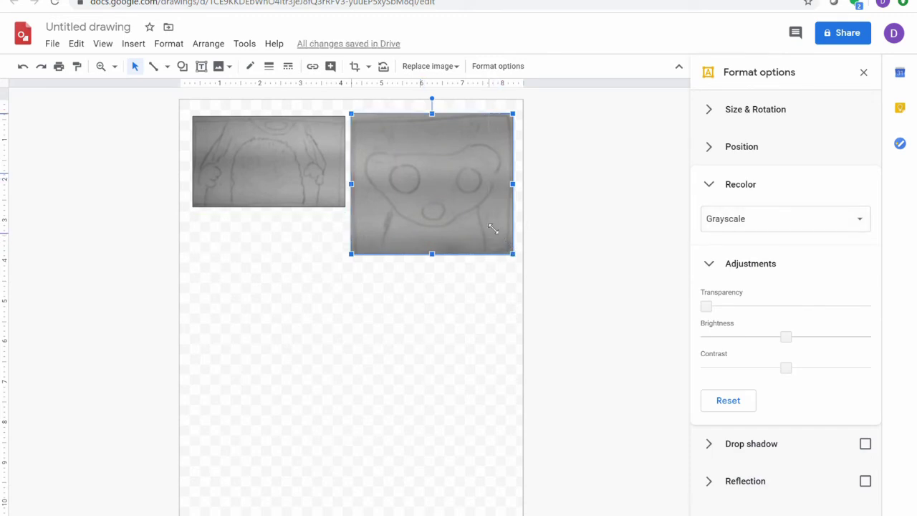
# Step: Shrink the bear-face panel and nudge it right to even the spacing
pyautogui.moveTo(484, 223); pyautogui.dragTo(482, 224)
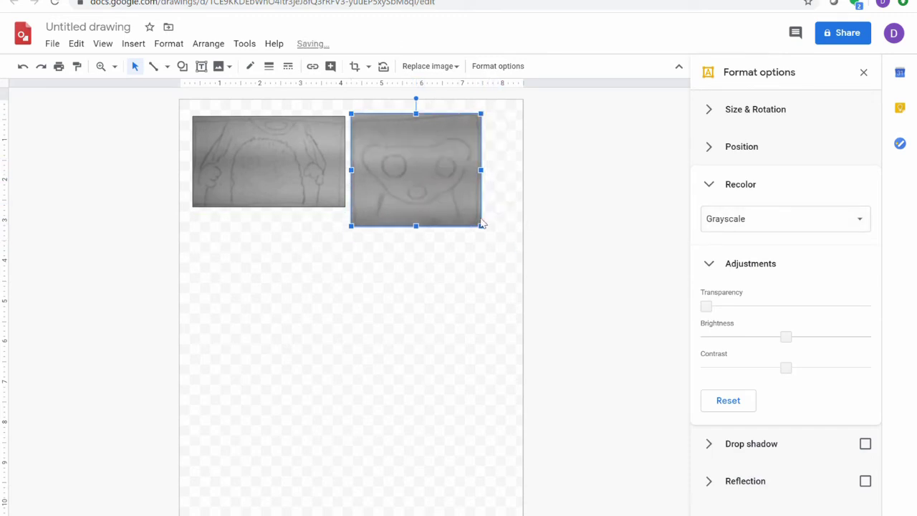
pyautogui.moveTo(429, 179); pyautogui.dragTo(442, 179)
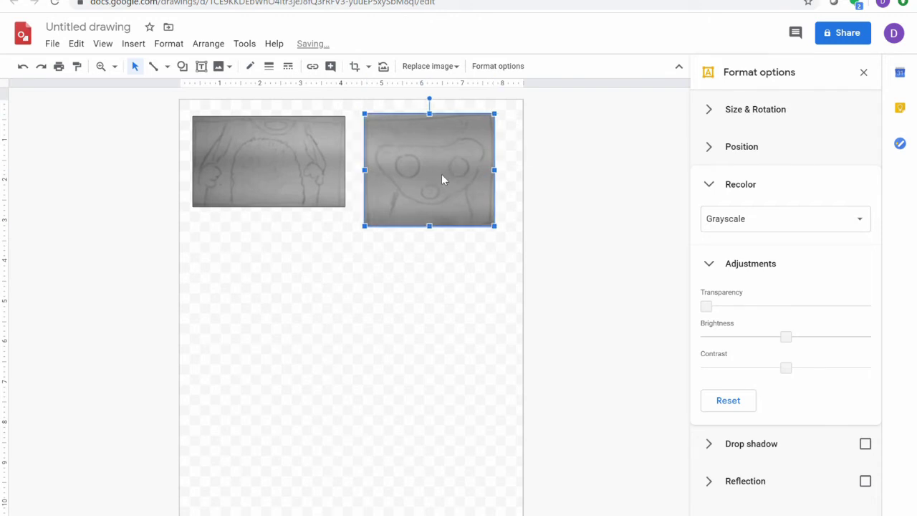
pyautogui.click(304, 239)
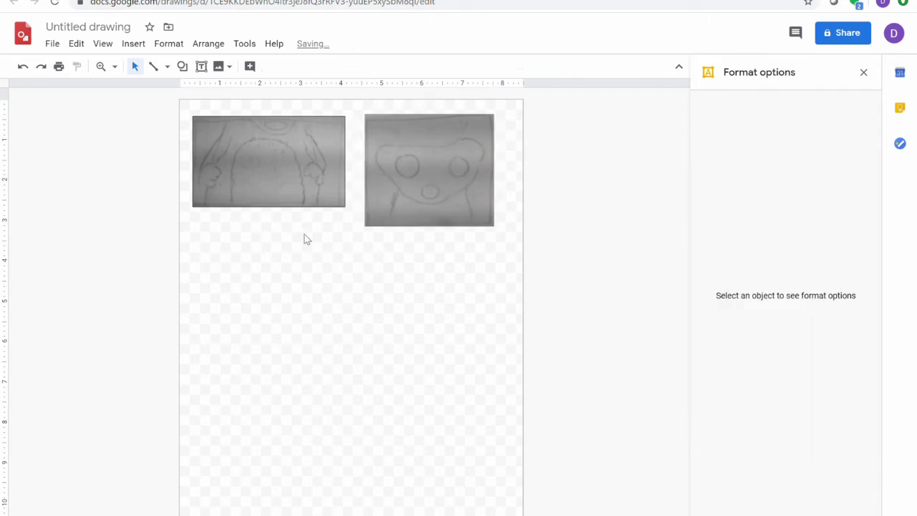
pyautogui.click(133, 44)
# Step: Upload a third sketch photo from the computer and bring up its crop handles
pyautogui.moveTo(154, 70)
pyautogui.click(287, 73)
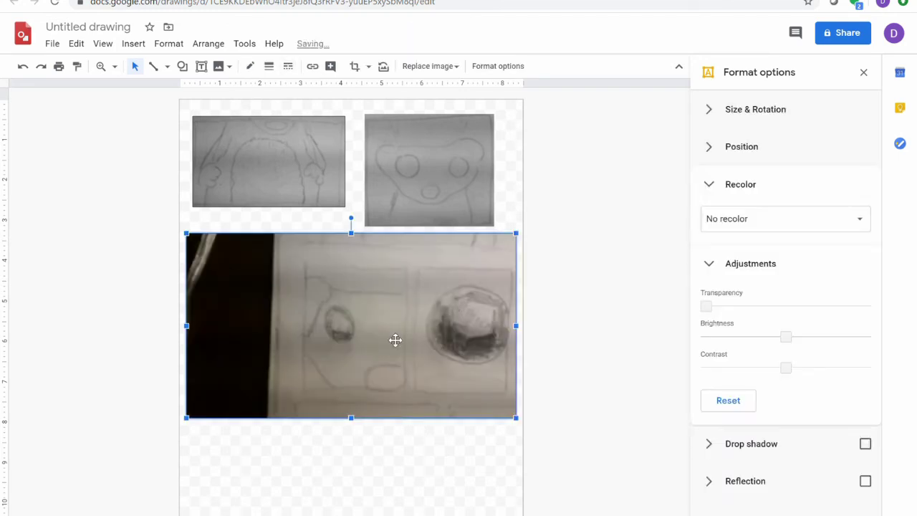
pyautogui.rightClick(389, 338)
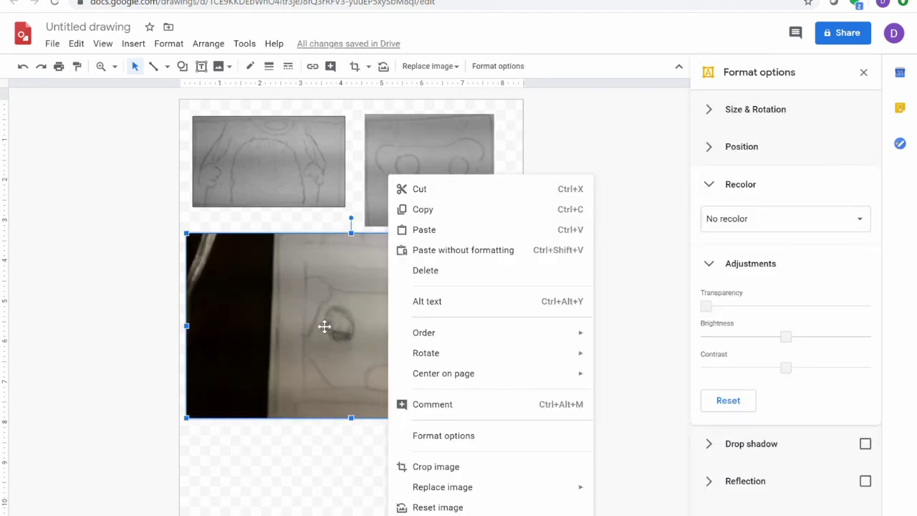
pyautogui.click(466, 474)
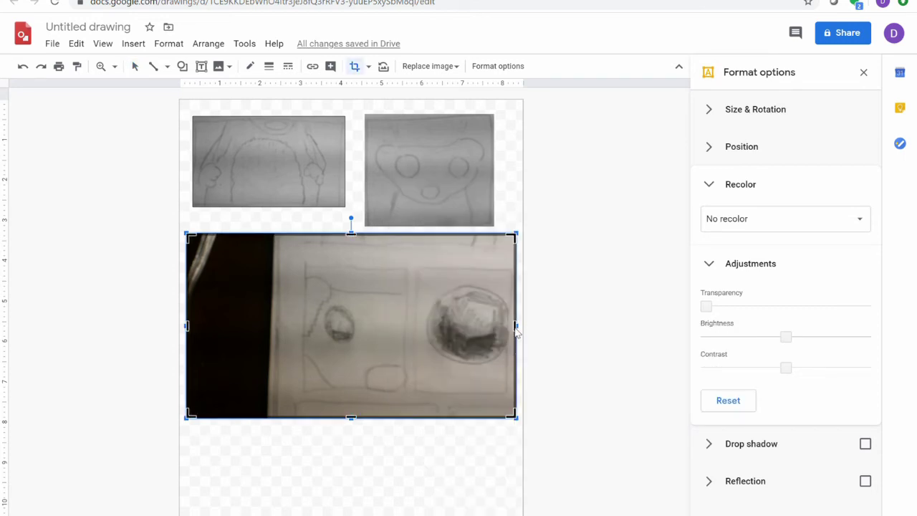
# Step: Crop the photo's right, top, dark left and bottom edges, then move it under the first panel
pyautogui.moveTo(522, 327); pyautogui.dragTo(408, 324)
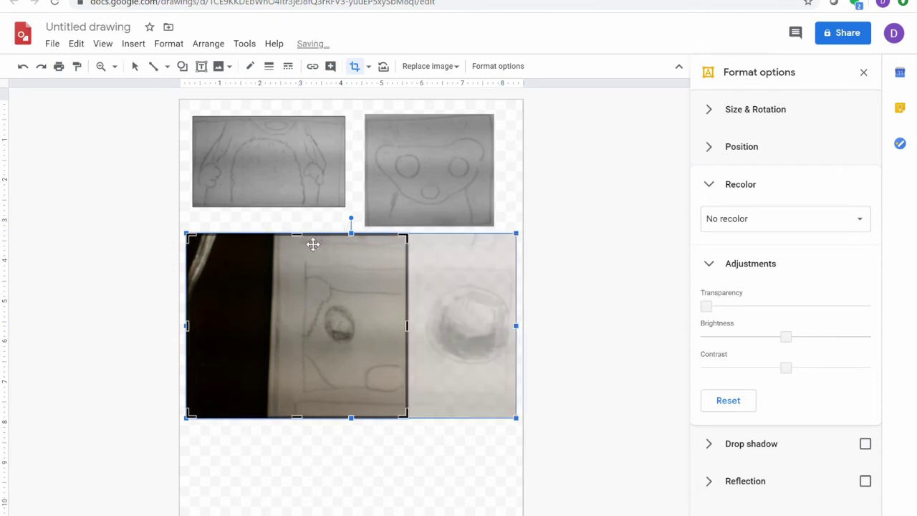
pyautogui.moveTo(298, 241); pyautogui.dragTo(298, 267)
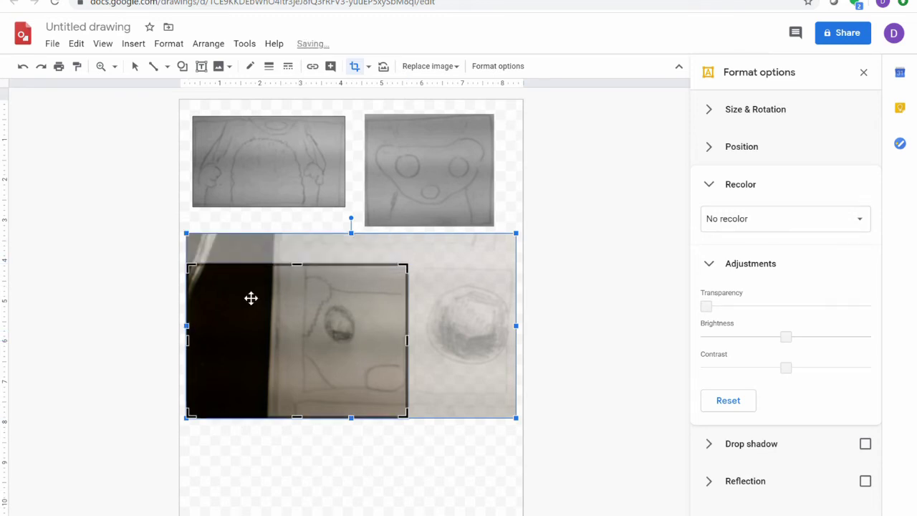
pyautogui.moveTo(195, 342); pyautogui.dragTo(304, 338)
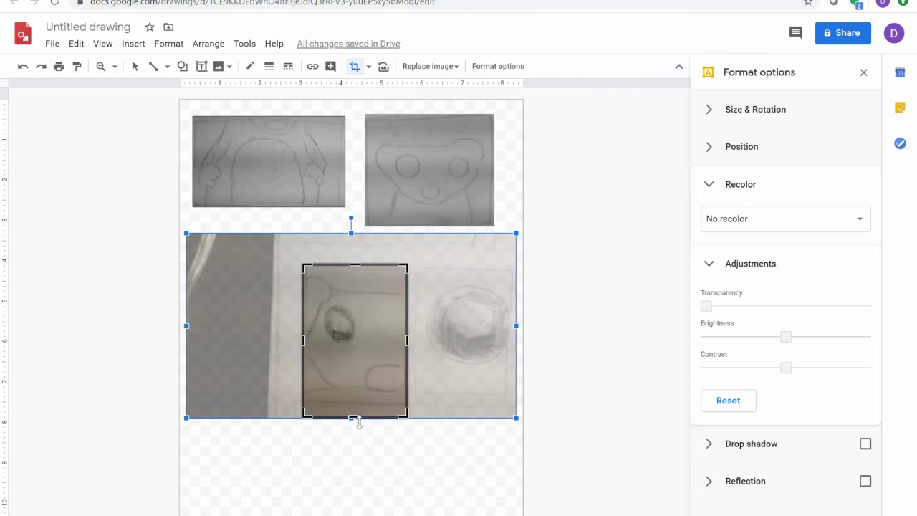
pyautogui.moveTo(359, 423); pyautogui.dragTo(361, 413)
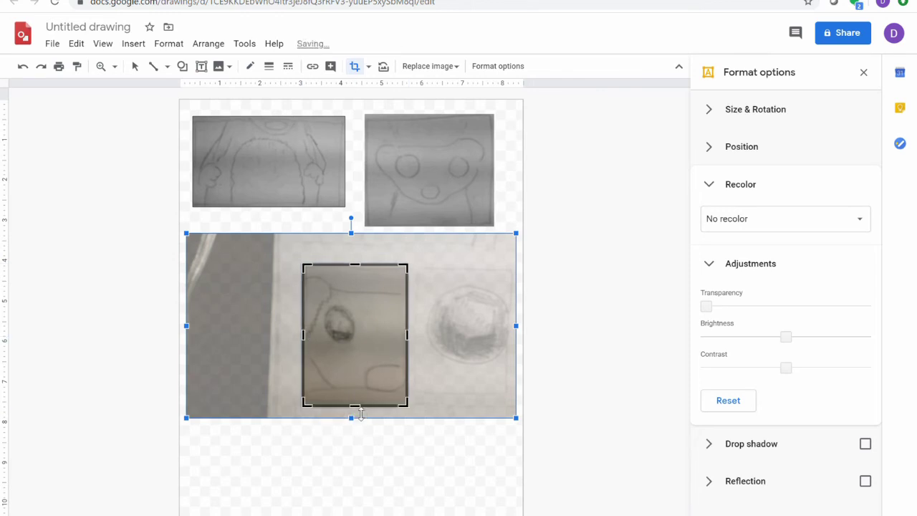
pyautogui.press('Return')
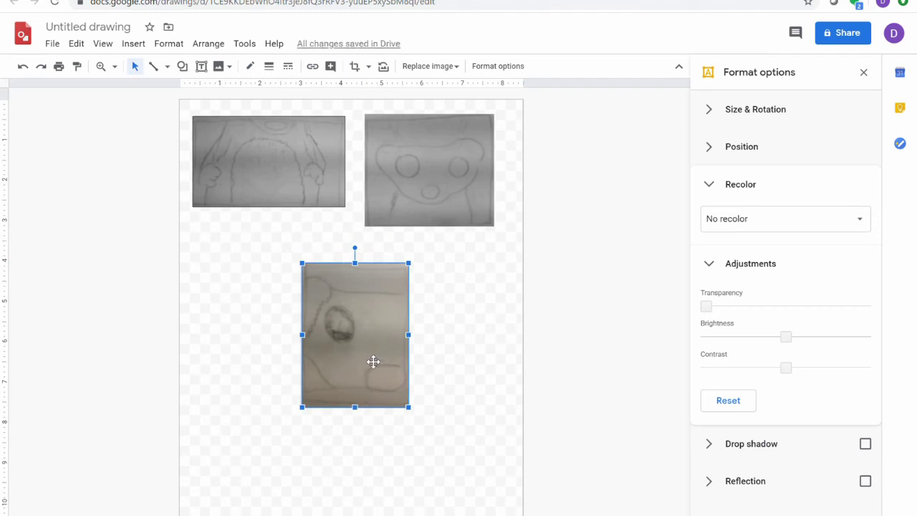
pyautogui.moveTo(376, 362); pyautogui.dragTo(268, 316)
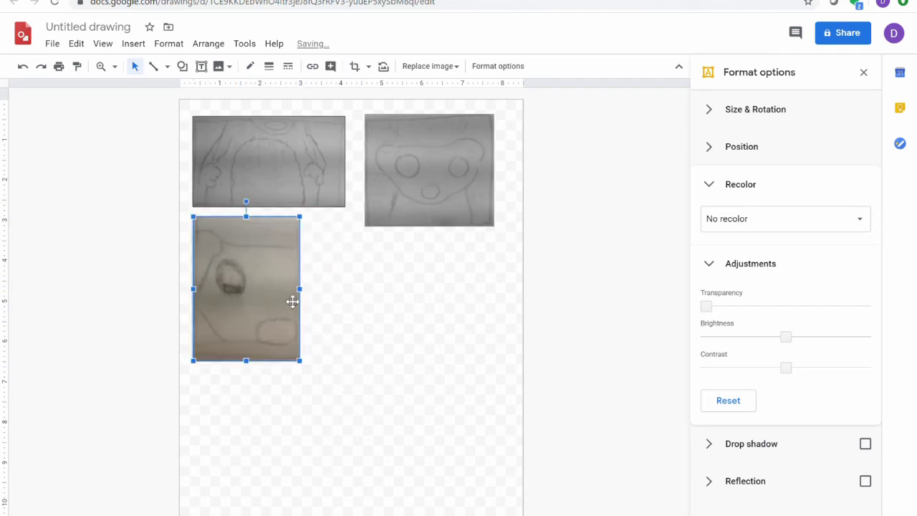
# Step: Recolor the moved third panel to Grayscale
pyautogui.click(453, 200)
pyautogui.click(268, 285)
pyautogui.click(788, 219)
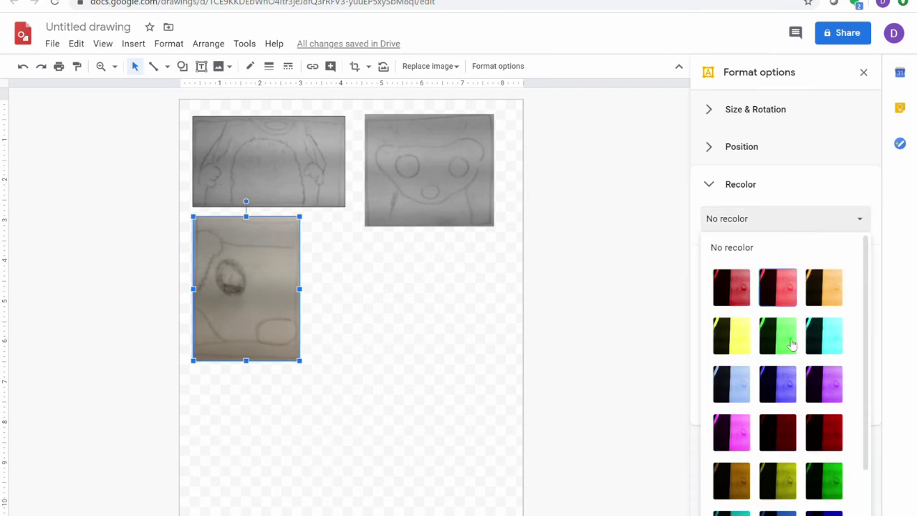
pyautogui.scroll(-2, 787, 323)
pyautogui.click(484, 268)
# Step: Upload the circle sketch photo, deleting an accidentally inserted stray image first
pyautogui.click(134, 43)
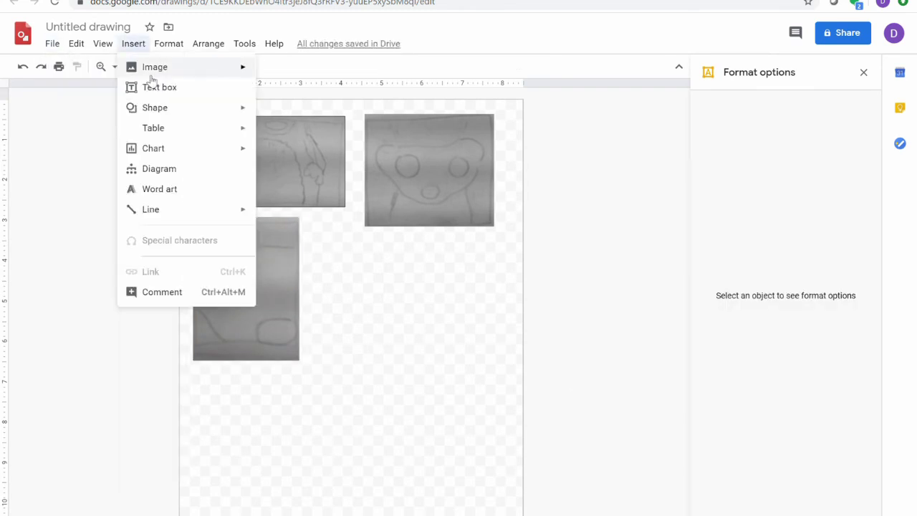
pyautogui.moveTo(165, 66)
pyautogui.click(316, 70)
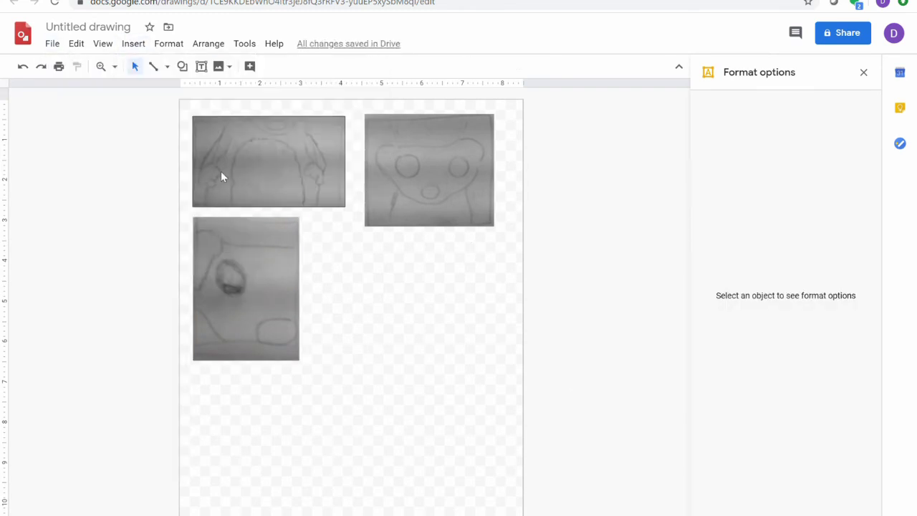
pyautogui.moveTo(297, 444); pyautogui.dragTo(387, 294)
pyautogui.press('Delete')
pyautogui.click(133, 43)
pyautogui.moveTo(155, 67)
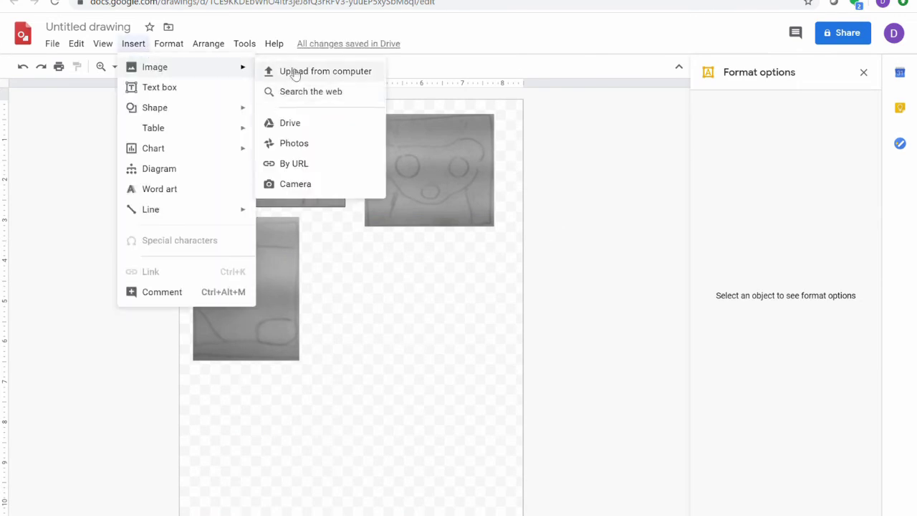
pyautogui.click(295, 72)
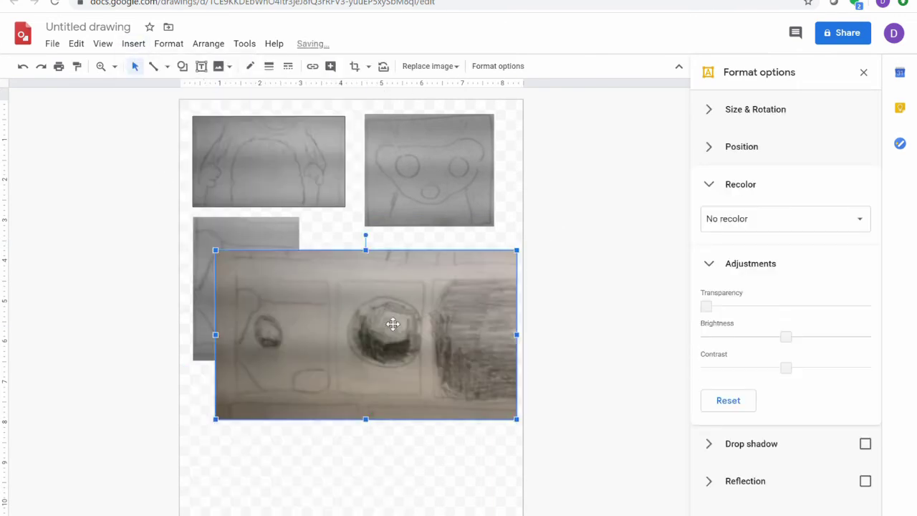
# Step: Crop the circle photo's right, top and bottom edges
pyautogui.moveTo(431, 324); pyautogui.dragTo(424, 324)
pyautogui.moveTo(323, 252); pyautogui.dragTo(320, 281)
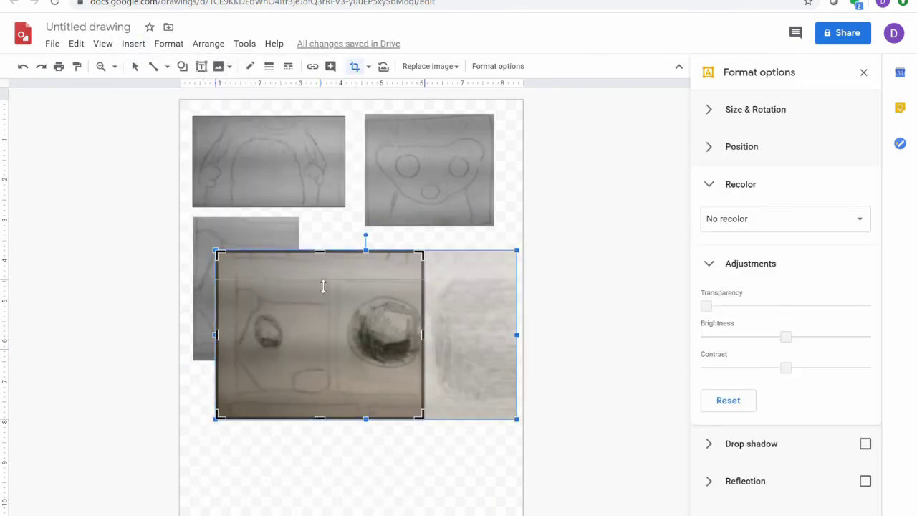
pyautogui.moveTo(323, 420); pyautogui.dragTo(328, 403)
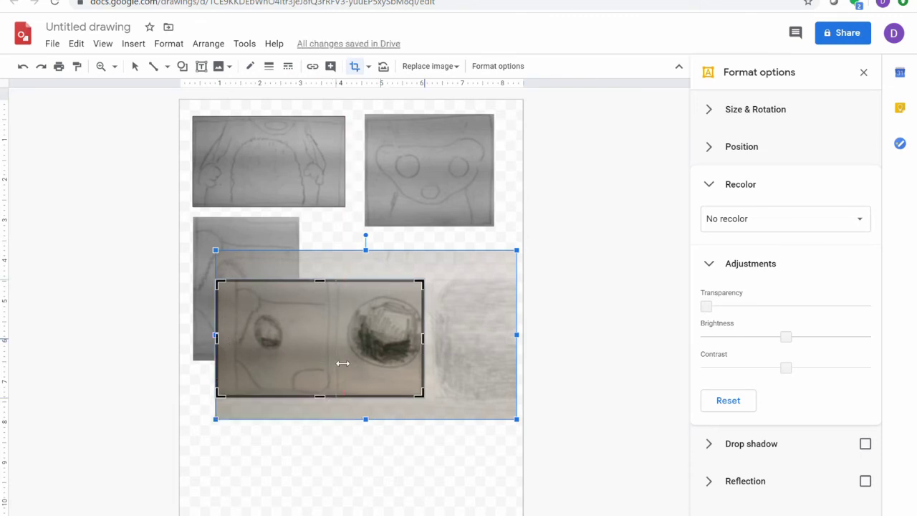
pyautogui.moveTo(342, 363); pyautogui.dragTo(337, 364)
pyautogui.press('Return')
pyautogui.moveTo(349, 303); pyautogui.dragTo(313, 238)
# Step: Make the circle panel grayscale, enlarge it, and line it up beside the third panel
pyautogui.click(799, 234)
pyautogui.scroll(-3, 871, 504)
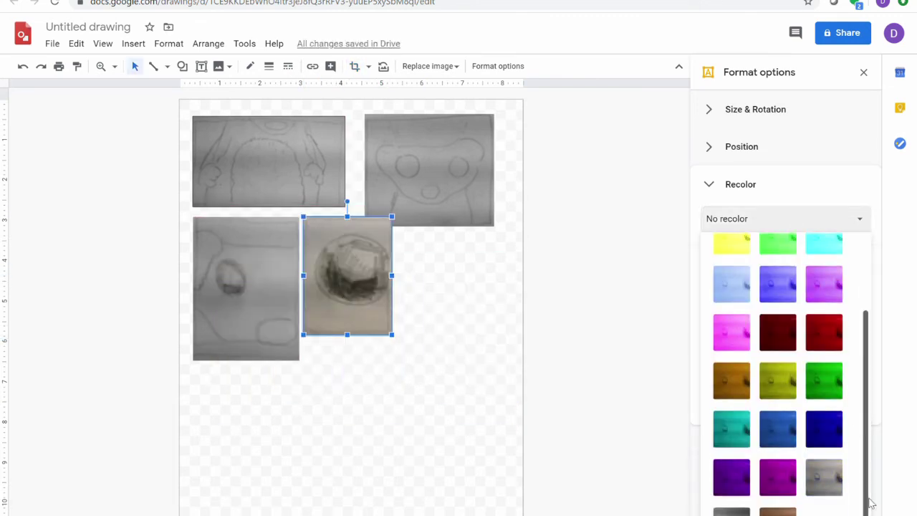
pyautogui.click(824, 473)
pyautogui.moveTo(392, 334); pyautogui.dragTo(409, 359)
pyautogui.moveTo(356, 299); pyautogui.dragTo(365, 334)
pyautogui.moveTo(252, 272); pyautogui.dragTo(246, 286)
pyautogui.click(123, 259)
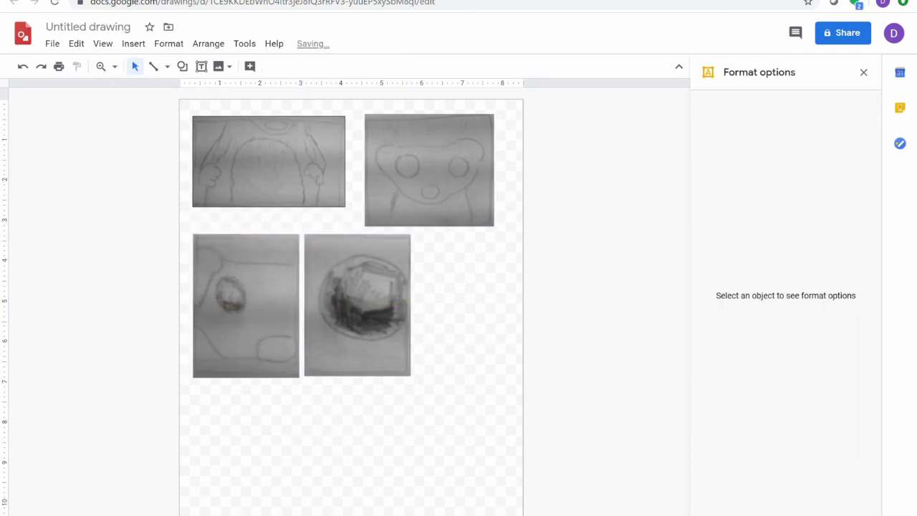
pyautogui.click(133, 44)
# Step: Upload the shaded scribble photo and crop its top, right, bottom and left edges
pyautogui.click(321, 77)
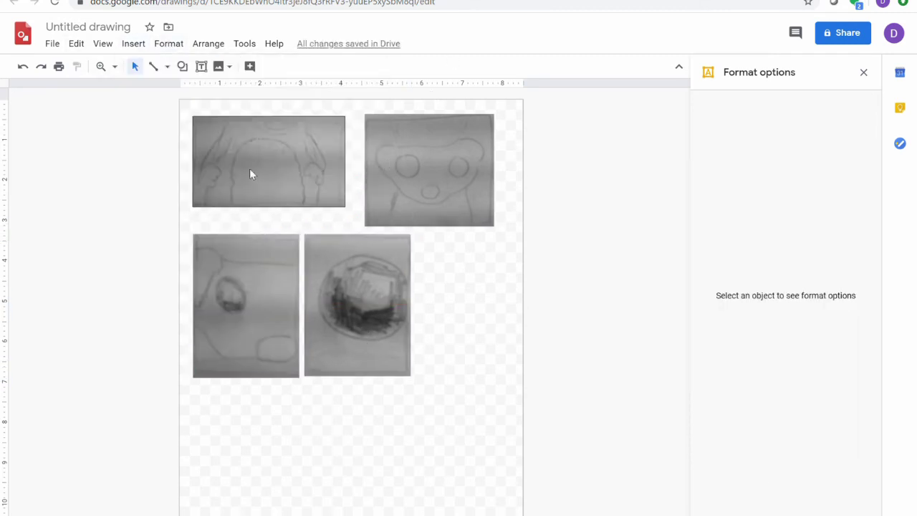
pyautogui.moveTo(386, 446); pyautogui.dragTo(469, 296)
pyautogui.moveTo(369, 232); pyautogui.dragTo(374, 262)
pyautogui.moveTo(364, 390); pyautogui.dragTo(370, 370)
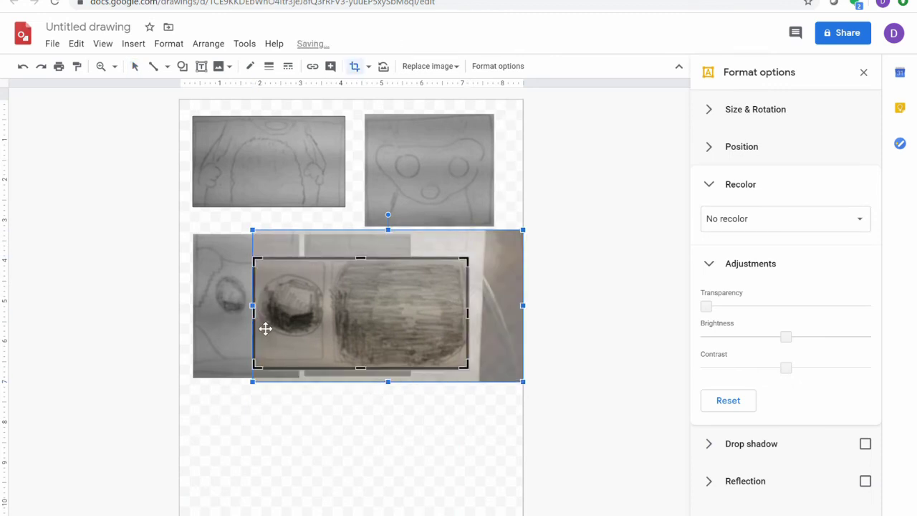
pyautogui.moveTo(256, 319); pyautogui.dragTo(330, 320)
pyautogui.press('Return')
# Step: Place the shaded panel right of the circle panel and make it grayscale
pyautogui.moveTo(406, 331); pyautogui.dragTo(457, 308)
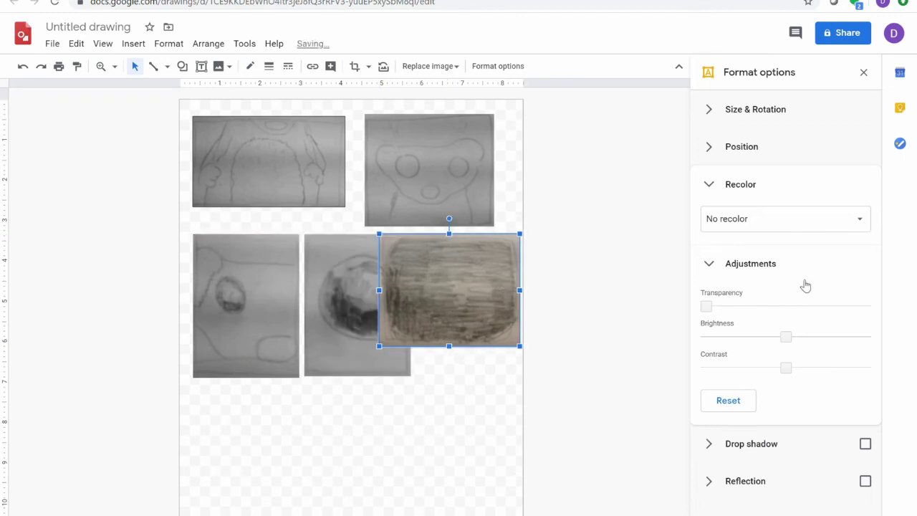
pyautogui.click(785, 218)
pyautogui.scroll(-1, 785, 372)
pyautogui.click(716, 495)
# Step: Shrink the circle panel and the middle-row left panel
pyautogui.click(347, 321)
pyautogui.moveTo(411, 375); pyautogui.dragTo(374, 347)
pyautogui.click(261, 337)
pyautogui.moveTo(300, 377); pyautogui.dragTo(277, 347)
pyautogui.click(144, 322)
# Step: Enlarge the top-left panel and shift the top-right panel right so the top row fills the width
pyautogui.click(261, 189)
pyautogui.moveTo(345, 207); pyautogui.dragTo(365, 229)
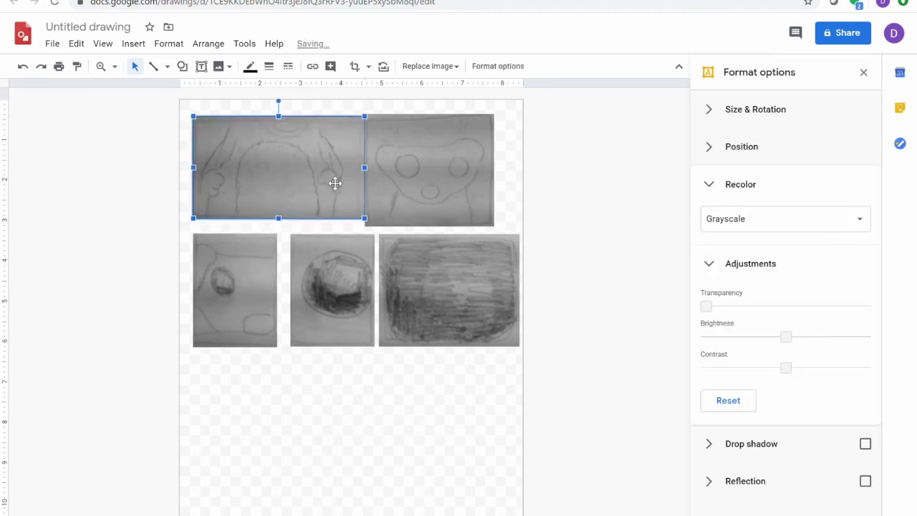
pyautogui.moveTo(336, 182); pyautogui.dragTo(336, 192)
pyautogui.click(422, 170)
pyautogui.moveTo(422, 170); pyautogui.dragTo(436, 173)
pyautogui.moveTo(315, 158); pyautogui.dragTo(315, 148)
pyautogui.moveTo(365, 219); pyautogui.dragTo(375, 225)
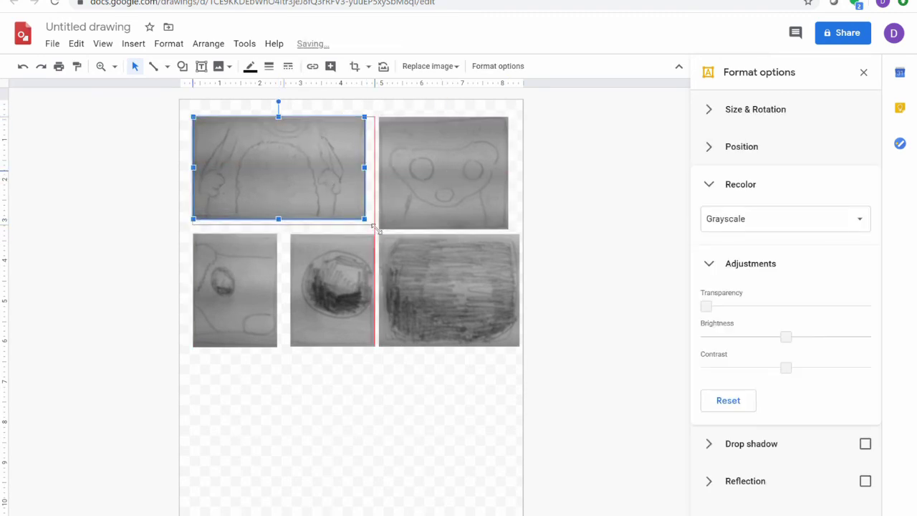
pyautogui.click(384, 371)
pyautogui.click(134, 44)
# Step: Upload the mouse sketch photo, crop off its right and dark left sides, and move it to the left edge
pyautogui.moveTo(154, 68)
pyautogui.click(304, 73)
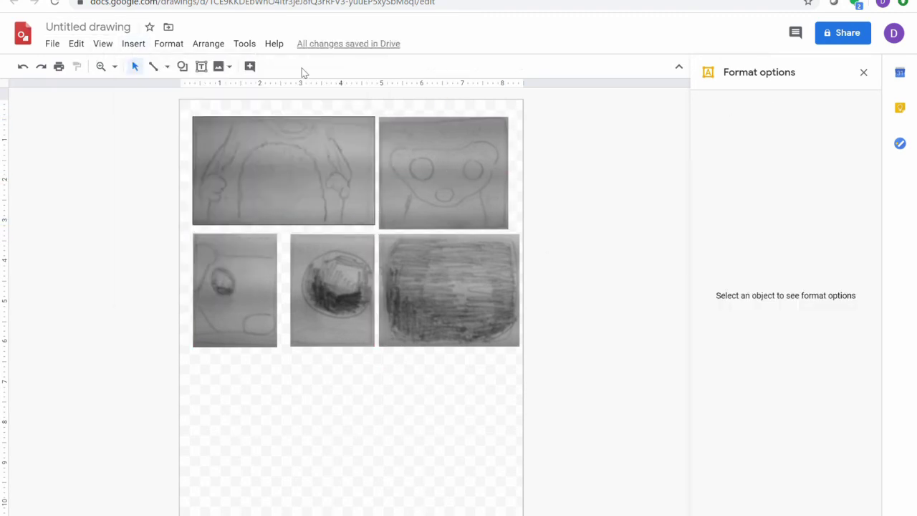
pyautogui.doubleClick(378, 419)
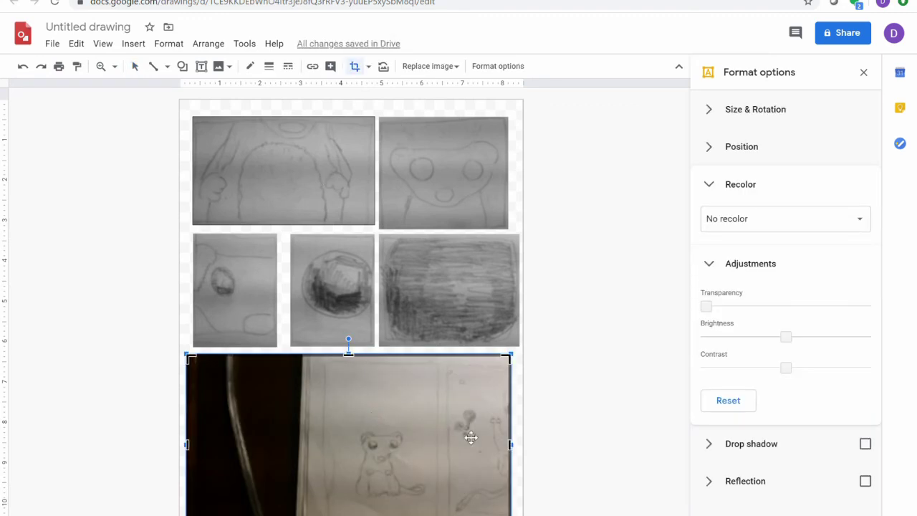
pyautogui.moveTo(510, 444); pyautogui.dragTo(442, 436)
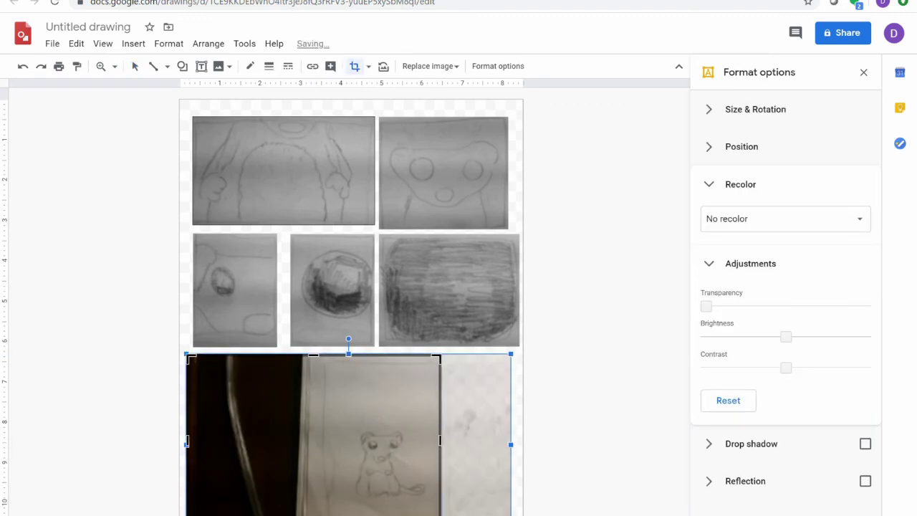
pyautogui.moveTo(195, 445); pyautogui.dragTo(320, 439)
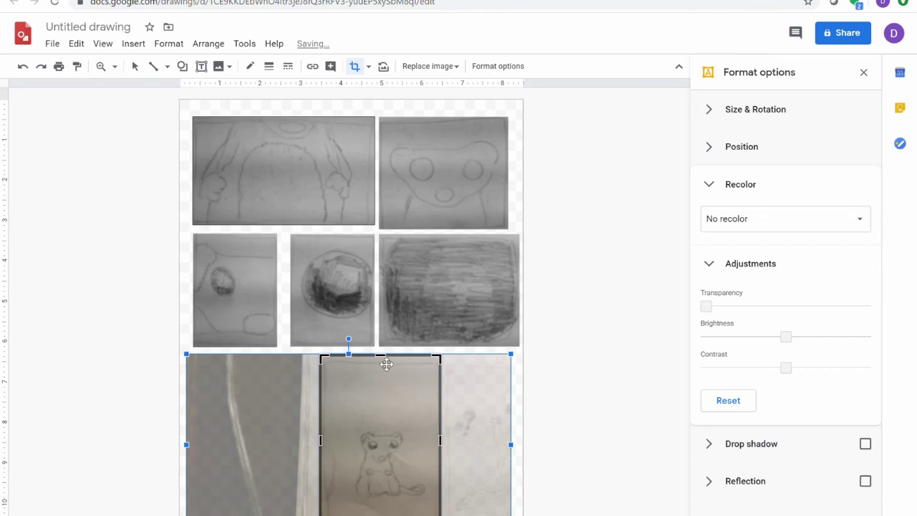
pyautogui.press('Return')
pyautogui.moveTo(387, 438); pyautogui.dragTo(260, 436)
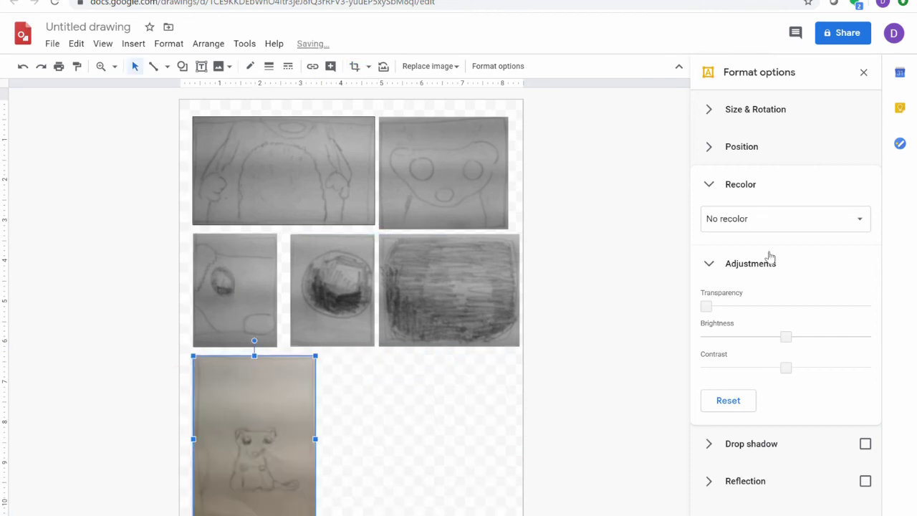
pyautogui.click(788, 219)
# Step: Recolor the mouse panel to Grayscale
pyautogui.scroll(-2, 869, 423)
pyautogui.click(777, 473)
pyautogui.click(389, 436)
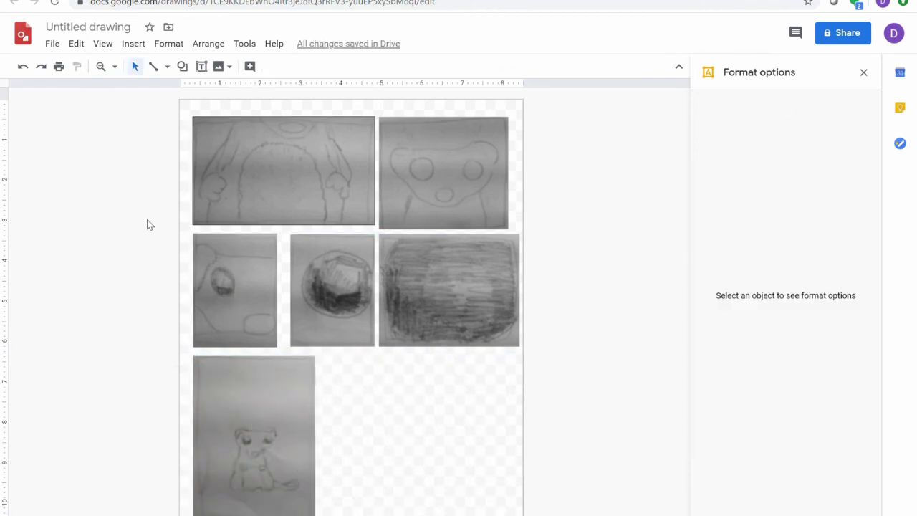
# Step: Upload the standing creature photo and crop its dark right side, top and left edges
pyautogui.click(134, 44)
pyautogui.moveTo(160, 72)
pyautogui.click(337, 69)
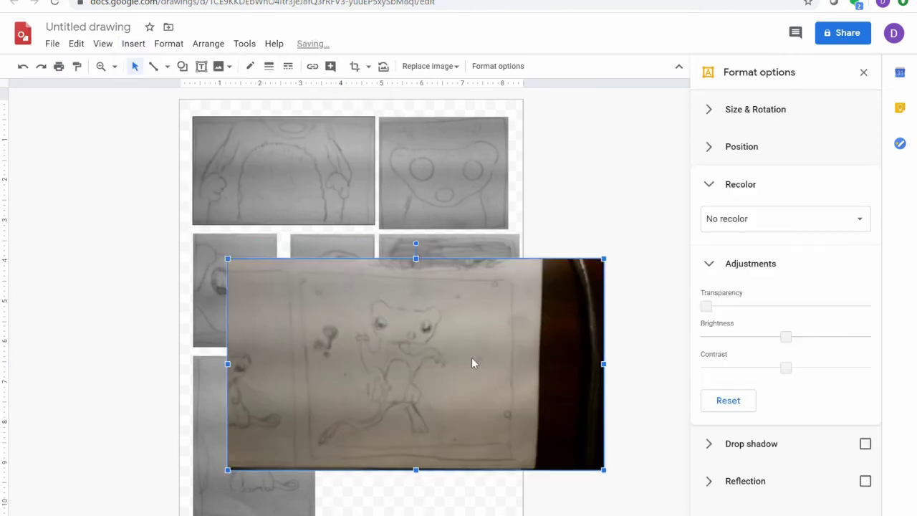
pyautogui.doubleClick(471, 363)
pyautogui.moveTo(595, 344); pyautogui.dragTo(513, 354)
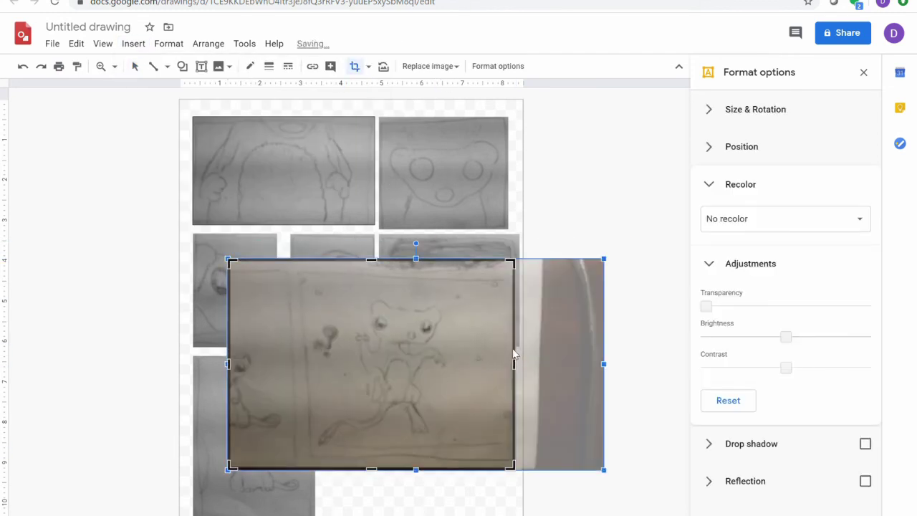
pyautogui.moveTo(371, 260); pyautogui.dragTo(373, 270)
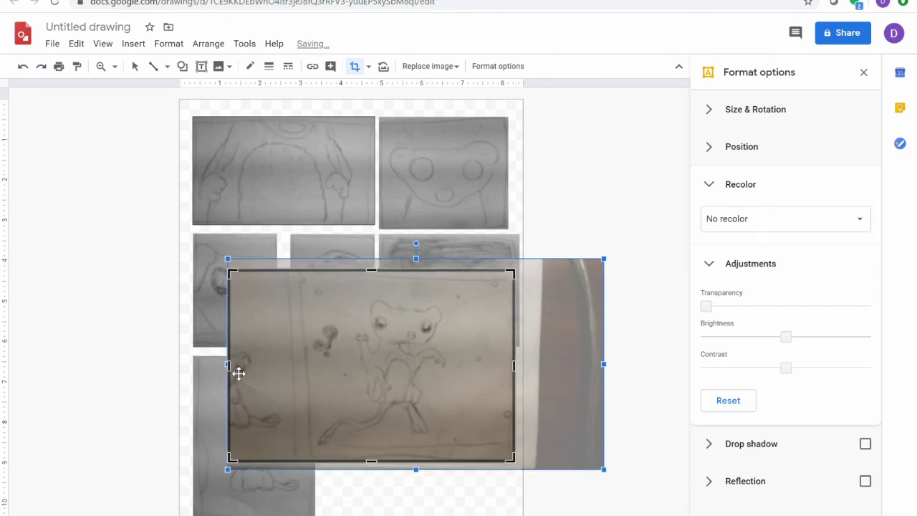
pyautogui.moveTo(238, 372); pyautogui.dragTo(307, 368)
pyautogui.press('Return')
# Step: Place the creature panel in the bottom-right slot and make it grayscale
pyautogui.moveTo(403, 369); pyautogui.dragTo(447, 473)
pyautogui.click(803, 219)
pyautogui.scroll(-2, 864, 419)
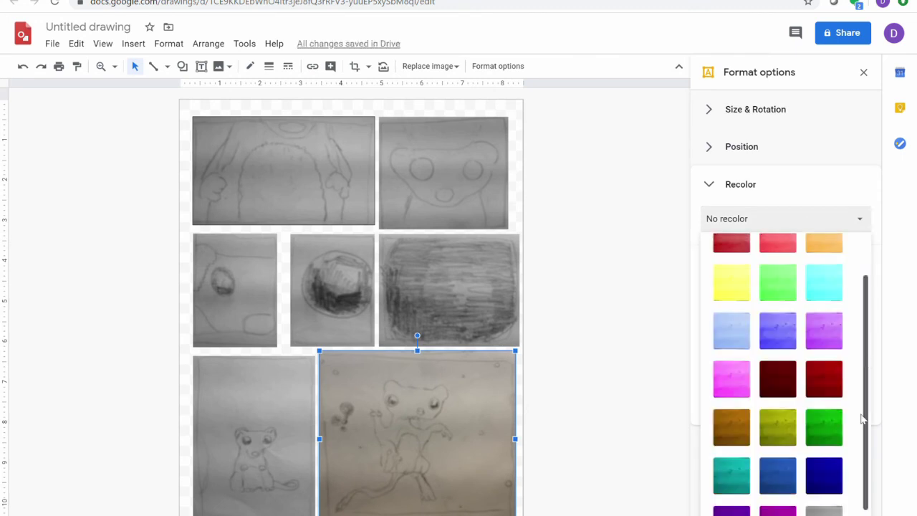
pyautogui.click(583, 398)
# Step: Shift the mouse, middle-left, circle and shaded panels so the lower rows line up evenly
pyautogui.moveTo(252, 399); pyautogui.dragTo(259, 436)
pyautogui.click(400, 483)
pyautogui.moveTo(401, 434); pyautogui.dragTo(384, 433)
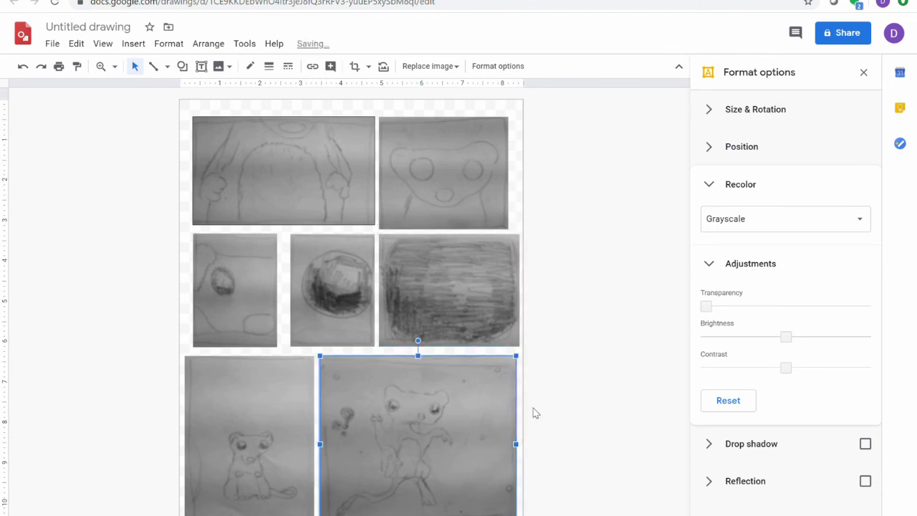
pyautogui.click(322, 279)
pyautogui.click(246, 301)
pyautogui.moveTo(246, 301); pyautogui.dragTo(238, 305)
pyautogui.click(335, 313)
pyautogui.moveTo(336, 313); pyautogui.dragTo(321, 313)
pyautogui.moveTo(428, 297); pyautogui.dragTo(462, 279)
pyautogui.click(335, 300)
# Step: Nudge the circle panel right, move the top-left panel up and adjust the top-right panel to match
pyautogui.moveTo(334, 301); pyautogui.dragTo(340, 300)
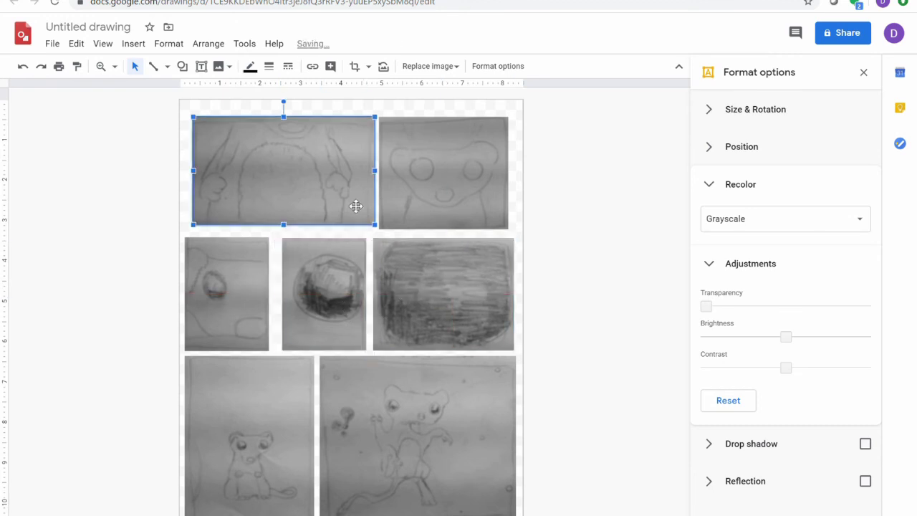
pyautogui.moveTo(356, 206); pyautogui.dragTo(334, 185)
pyautogui.click(442, 196)
pyautogui.moveTo(448, 195)
pyautogui.mouseDown()
pyautogui.moveTo(457, 195)
pyautogui.moveTo(447, 179)
pyautogui.mouseUp()
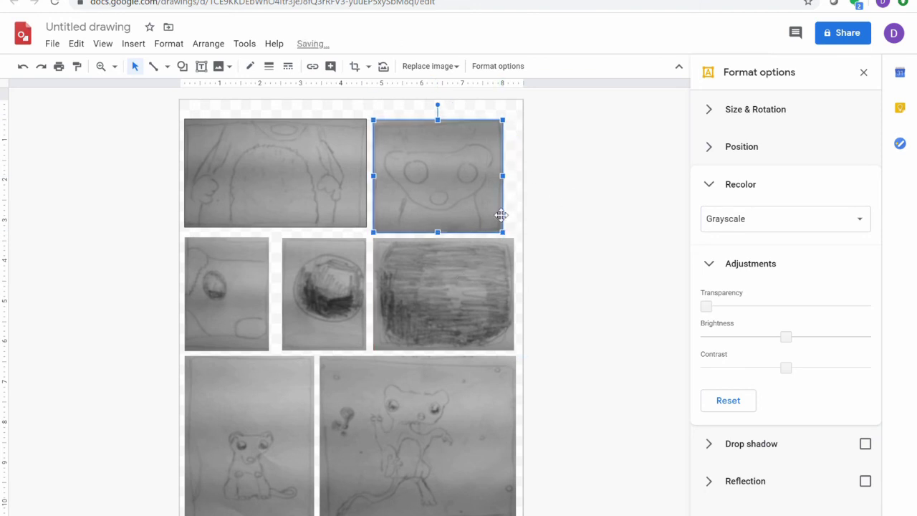
pyautogui.click(594, 205)
# Step: Give the top-right panel a thick 8px border
pyautogui.click(440, 174)
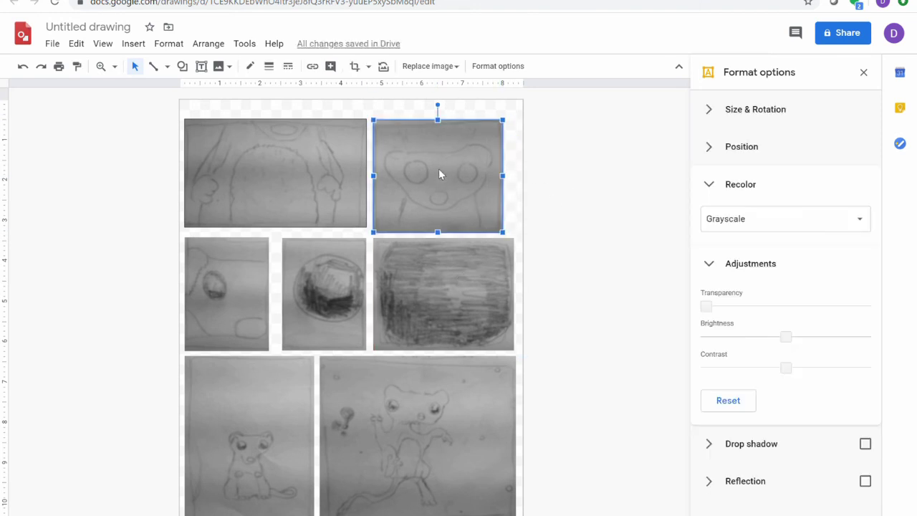
pyautogui.click(269, 66)
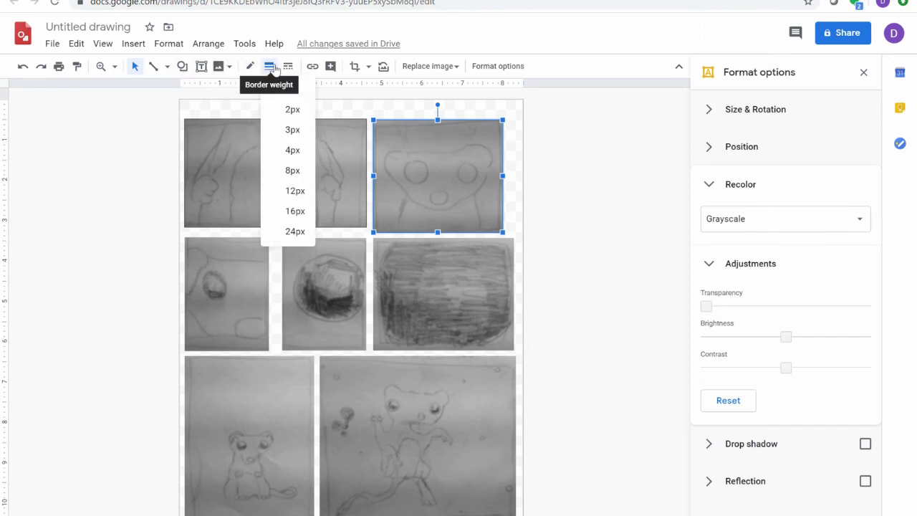
pyautogui.click(306, 172)
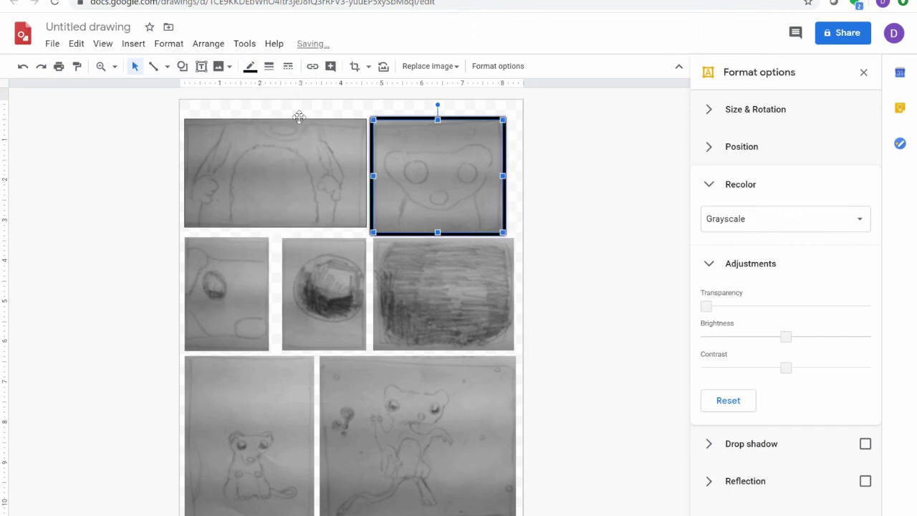
pyautogui.click(289, 198)
pyautogui.click(393, 165)
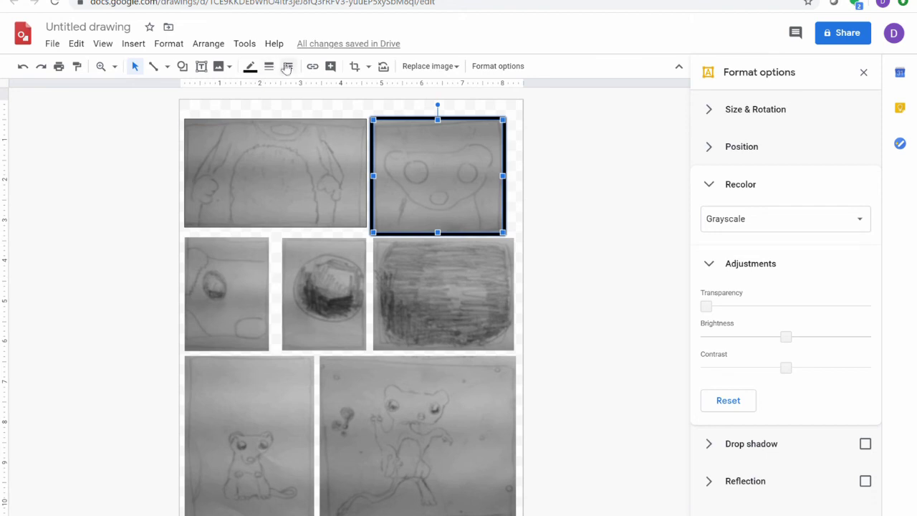
# Step: Change the top-right panel's border to dotted and thin it to 3px
pyautogui.click(288, 66)
pyautogui.click(321, 109)
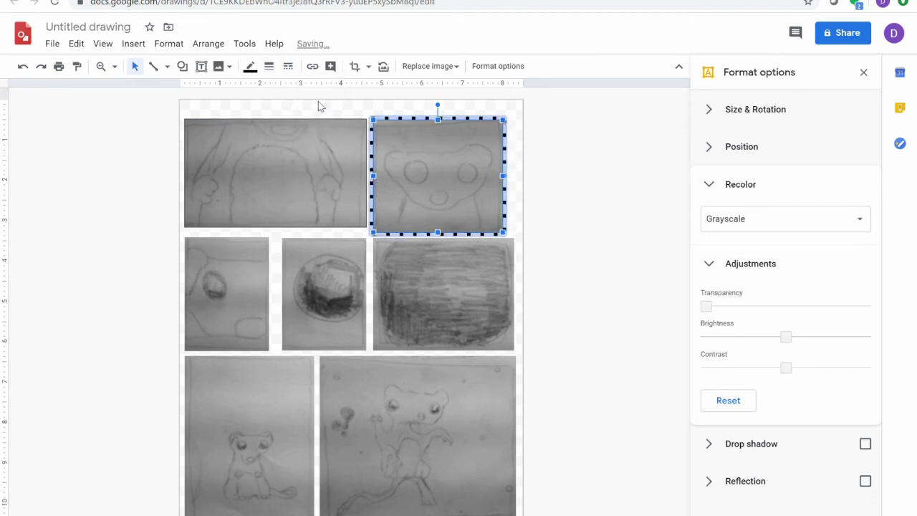
pyautogui.click(269, 66)
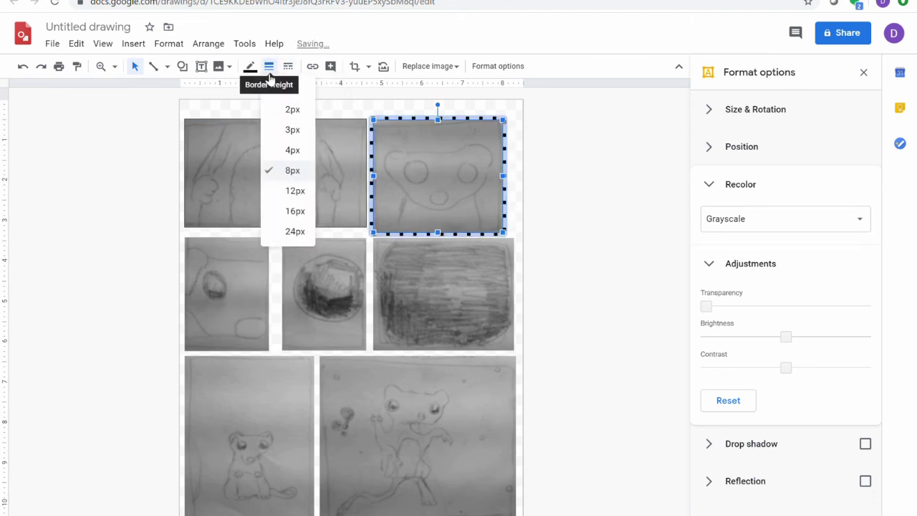
pyautogui.click(294, 131)
pyautogui.click(276, 66)
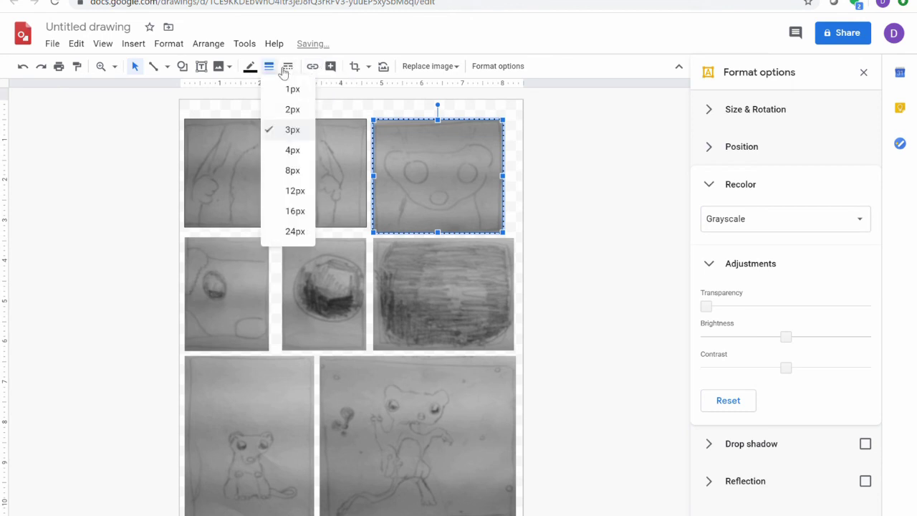
pyautogui.click(590, 199)
# Step: Recheck the top-right panel's dash style and deselect to review the dotted border
pyautogui.click(437, 175)
pyautogui.click(287, 66)
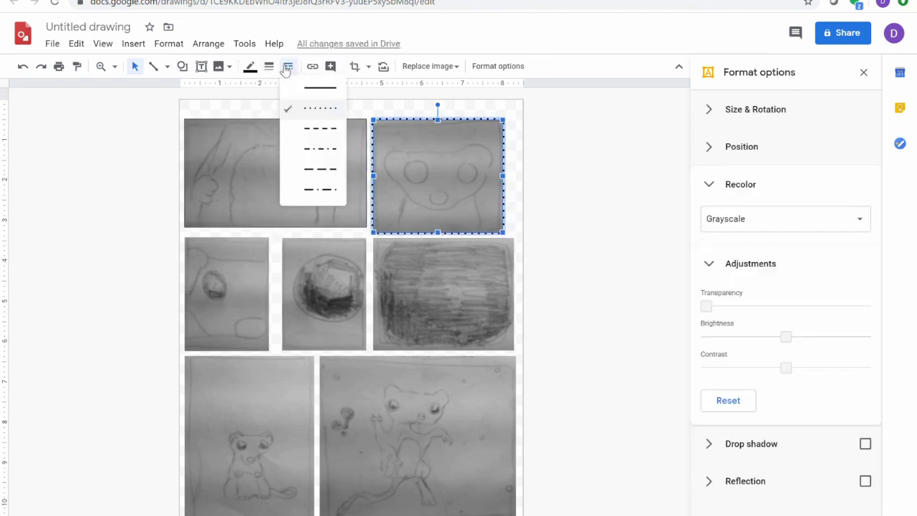
pyautogui.click(481, 207)
pyautogui.click(465, 221)
pyautogui.click(660, 345)
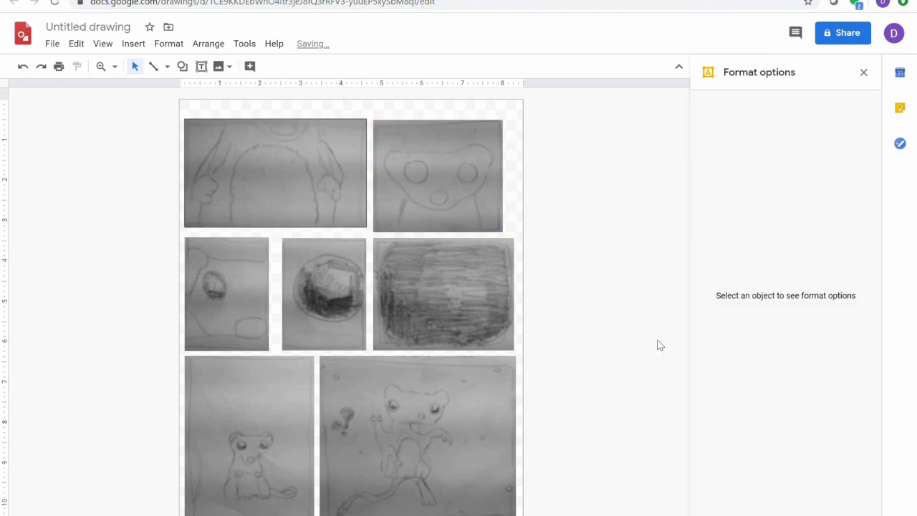
pyautogui.click(432, 165)
# Step: Move the two top-row panels up to the top margin and enlarge them across the page width
pyautogui.moveTo(432, 166); pyautogui.dragTo(469, 183)
pyautogui.moveTo(288, 177); pyautogui.dragTo(288, 161)
pyautogui.moveTo(369, 217); pyautogui.dragTo(380, 227)
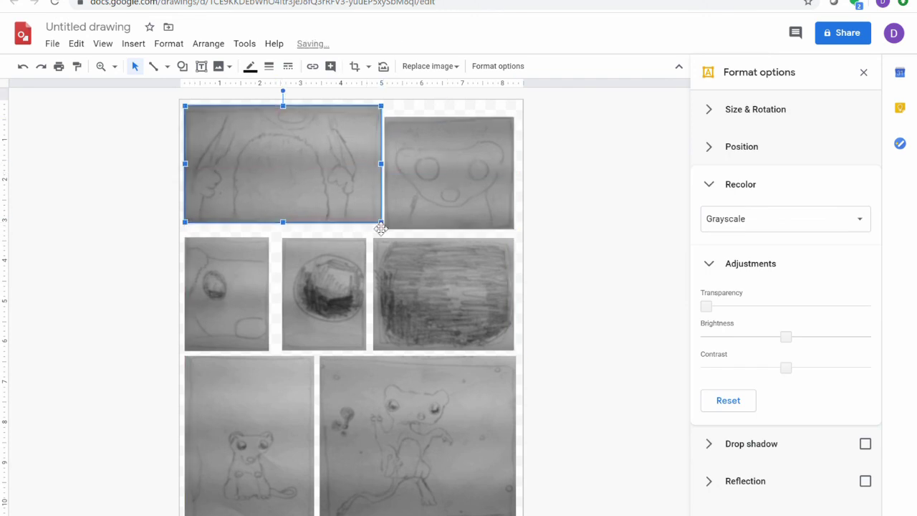
pyautogui.moveTo(457, 201); pyautogui.dragTo(457, 189)
pyautogui.moveTo(514, 222); pyautogui.dragTo(518, 222)
# Step: Raise the three middle-row panels and line the circle panel up with the guide
pyautogui.click(424, 284)
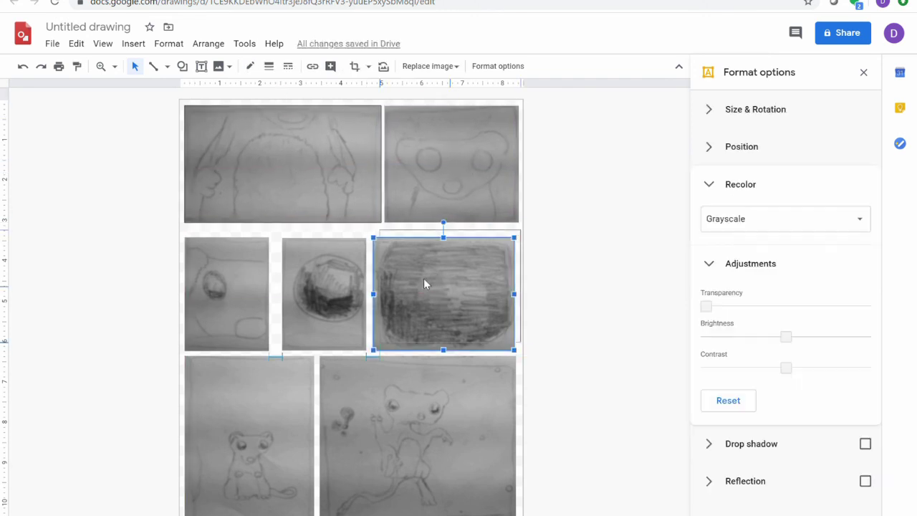
pyautogui.moveTo(425, 276); pyautogui.dragTo(425, 266)
pyautogui.click(322, 282)
pyautogui.moveTo(322, 283); pyautogui.dragTo(322, 272)
pyautogui.click(261, 279)
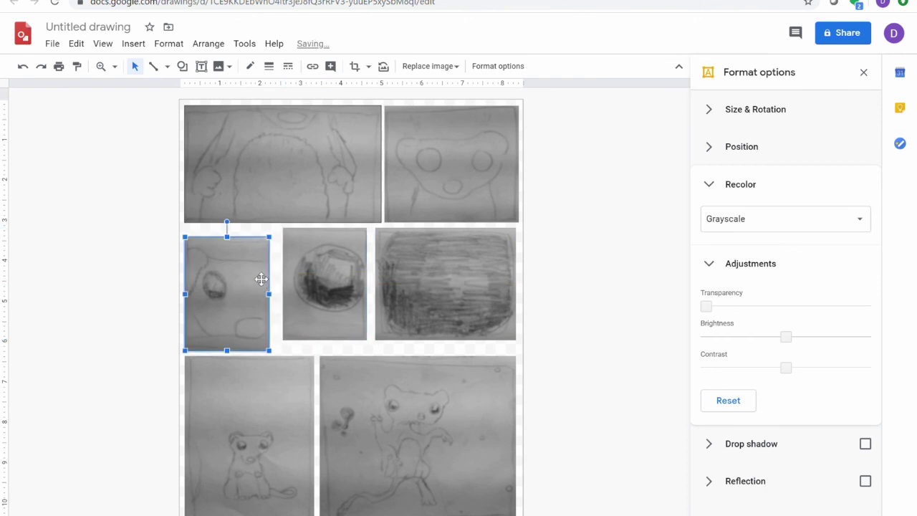
pyautogui.moveTo(261, 279); pyautogui.dragTo(258, 268)
pyautogui.click(322, 283)
pyautogui.moveTo(311, 301); pyautogui.dragTo(310, 301)
pyautogui.click(229, 315)
# Step: Enlarge the three middle-row panels together and close up the gaps between them
pyautogui.keyDown('shift'); pyautogui.click(352, 334); pyautogui.keyUp('shift')
pyautogui.keyDown('shift'); pyautogui.click(466, 316); pyautogui.keyUp('shift')
pyautogui.moveTo(519, 342); pyautogui.dragTo(538, 359)
pyautogui.click(482, 285)
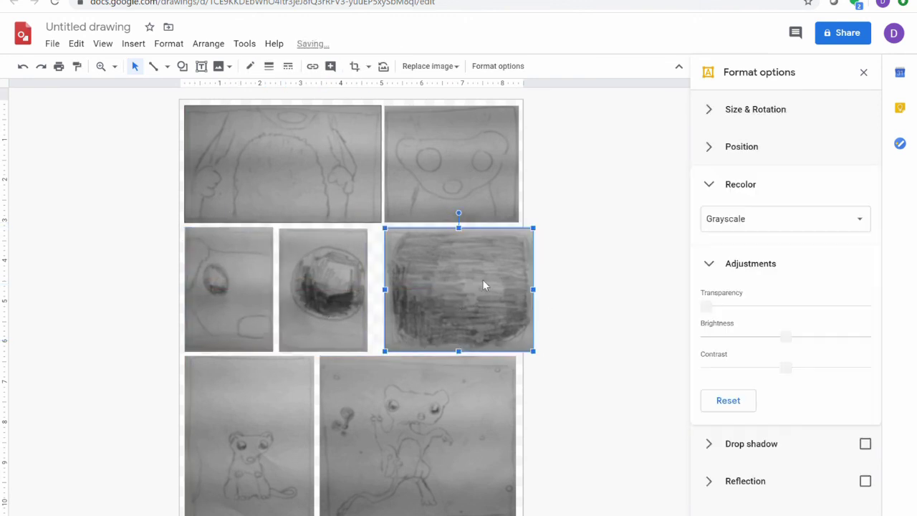
pyautogui.moveTo(482, 285); pyautogui.dragTo(439, 273)
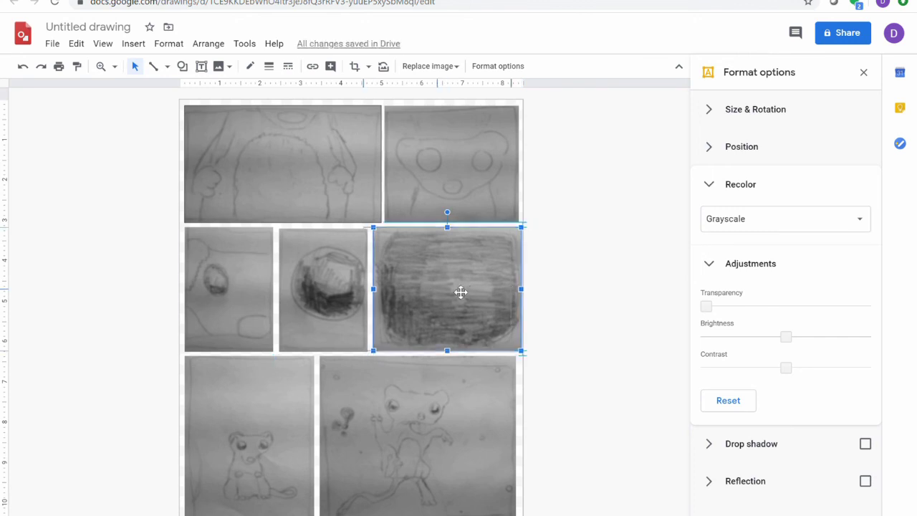
pyautogui.click(329, 268)
pyautogui.click(239, 271)
pyautogui.moveTo(328, 274); pyautogui.dragTo(321, 286)
pyautogui.click(319, 273)
pyautogui.click(605, 338)
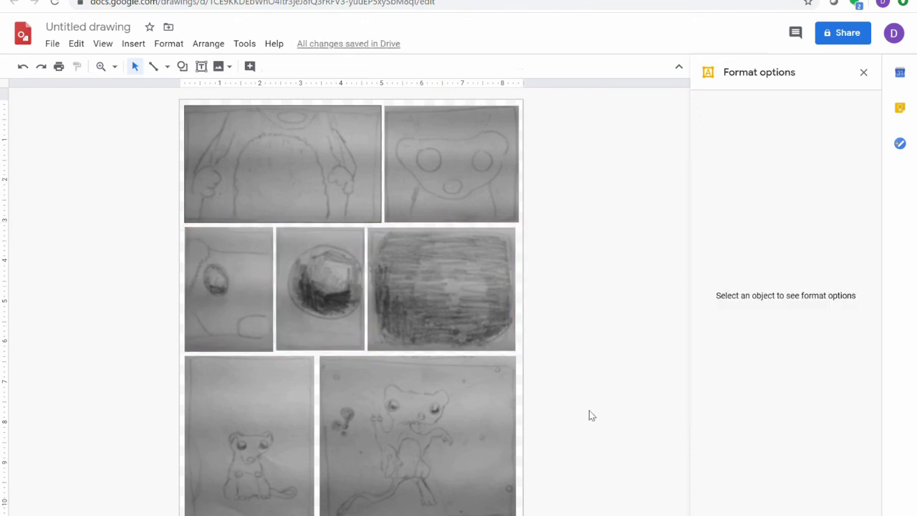
# Step: Title the untitled drawing 'Gravity mouse page 1', then switch to the Google Classroom tab
pyautogui.click(87, 26)
pyautogui.write('Page 1 Gravi')
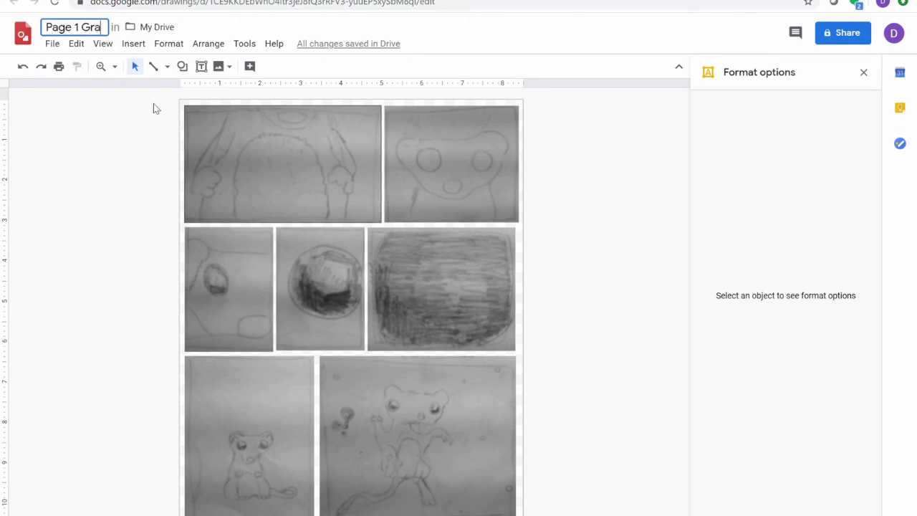
pyautogui.press('Home')
pyautogui.press('Delete')
pyautogui.press('Delete')
pyautogui.press('Delete')
pyautogui.press('Delete')
pyautogui.press('Delete')
pyautogui.press('Delete')
pyautogui.press('Delete')
pyautogui.press('End')
pyautogui.write('ty mouse page 1')
pyautogui.press('Return')
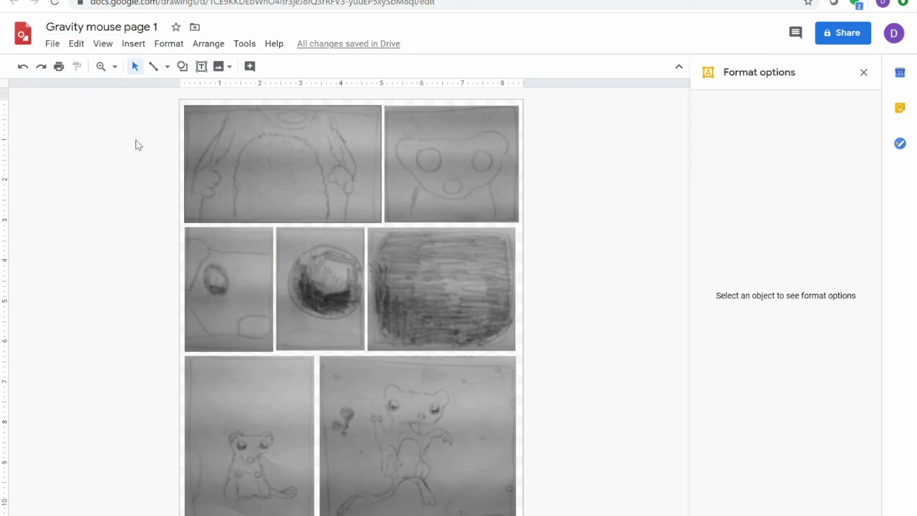
pyautogui.hotkey('ctrl', 'Tab')
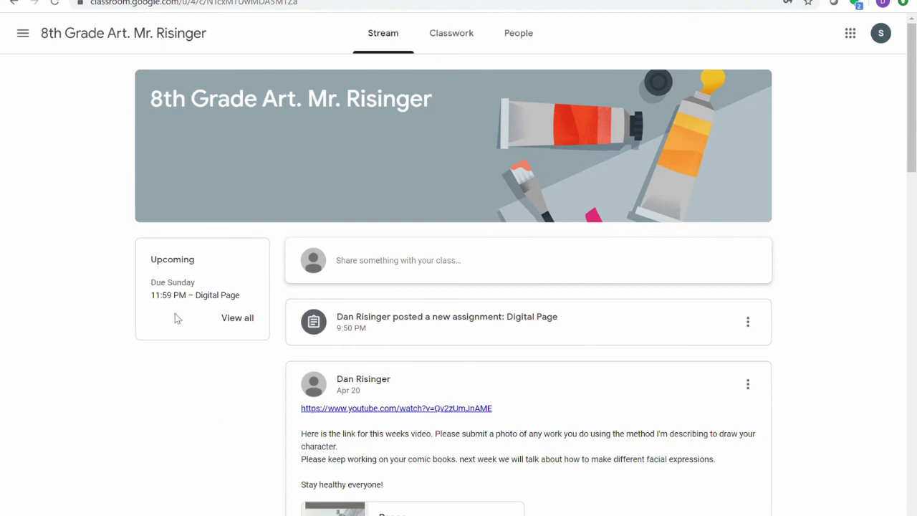
# Step: From Classwork, open the Digital Page assignment and choose to add a file from Google Drive
pyautogui.moveTo(153, 251); pyautogui.dragTo(266, 346)
pyautogui.click(266, 346)
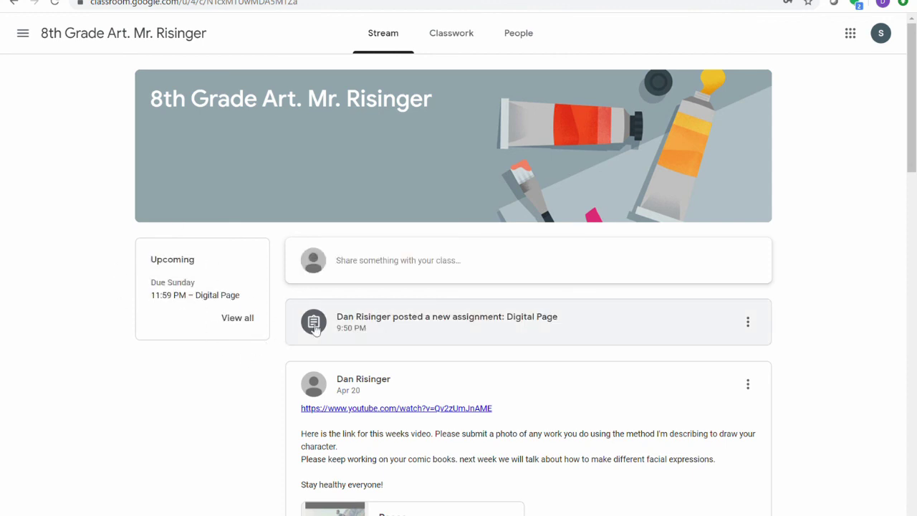
pyautogui.click(448, 35)
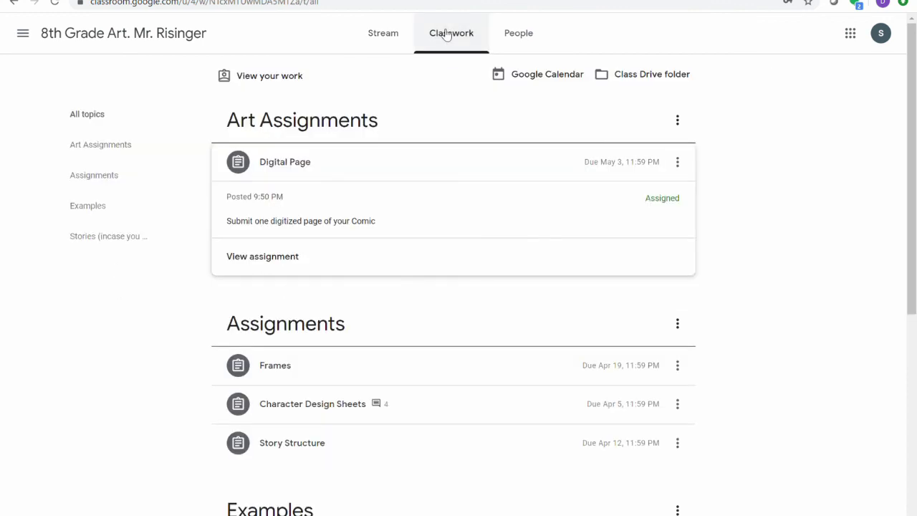
pyautogui.click(284, 262)
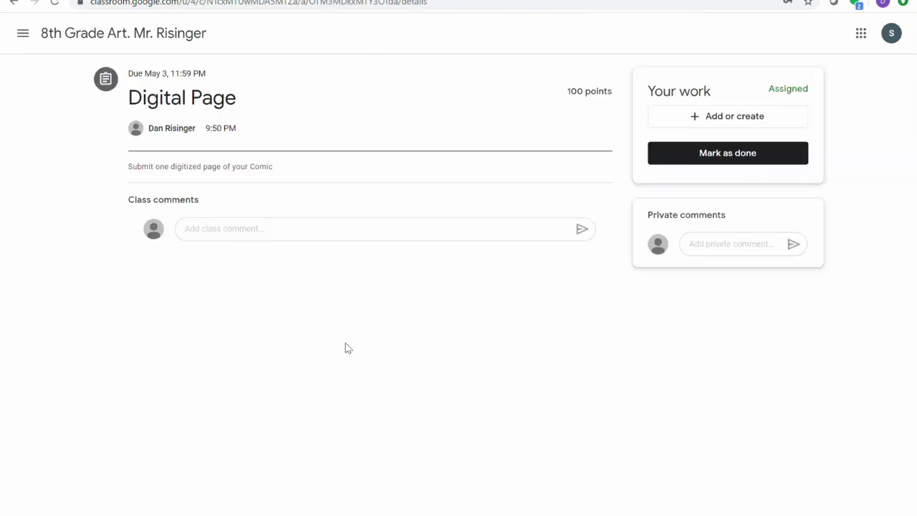
pyautogui.click(738, 122)
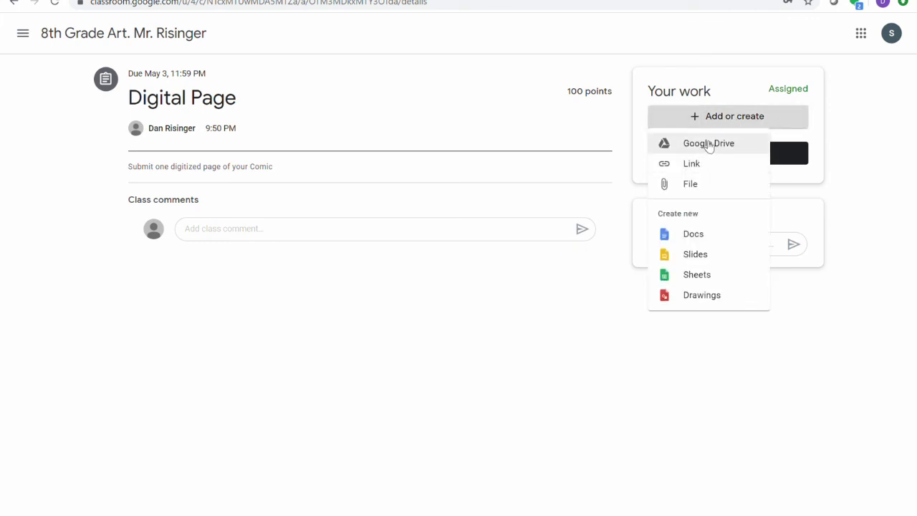
pyautogui.click(709, 145)
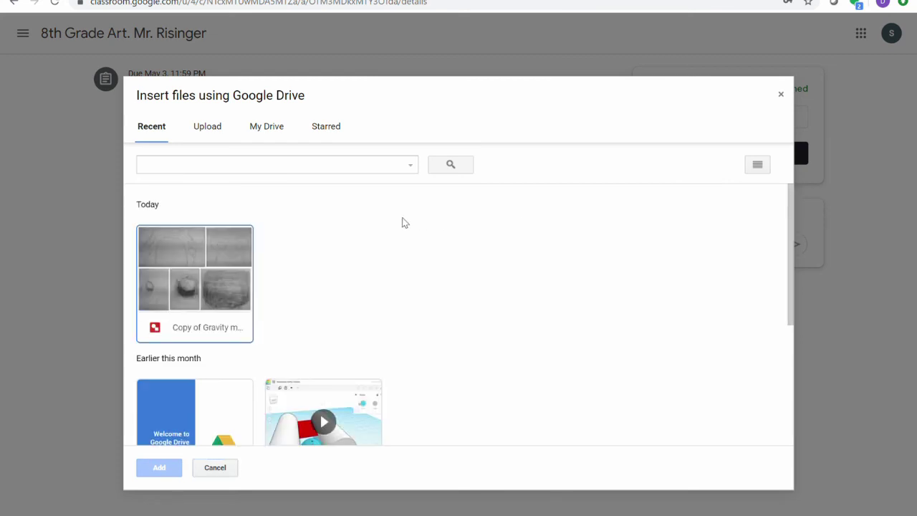
# Step: Select the Copy of Gravity mouse page 1 drawing under Recent and add it
pyautogui.click(224, 240)
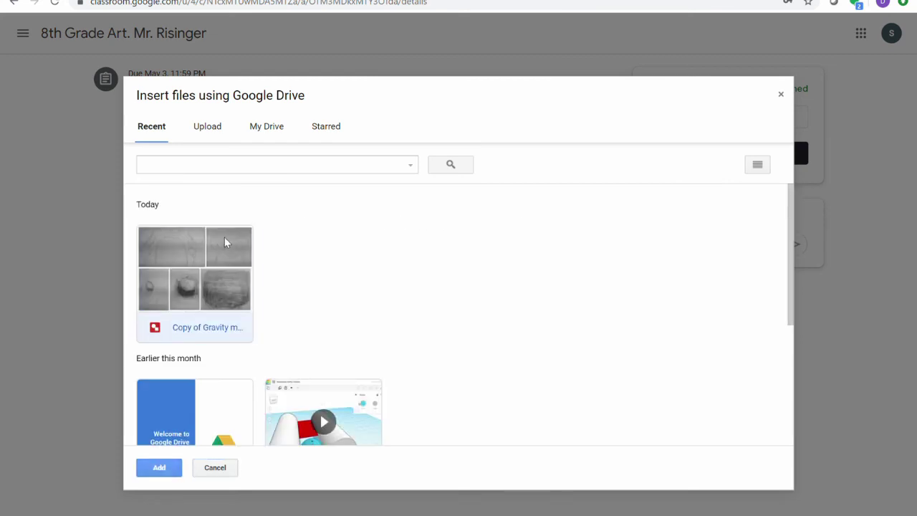
pyautogui.click(155, 470)
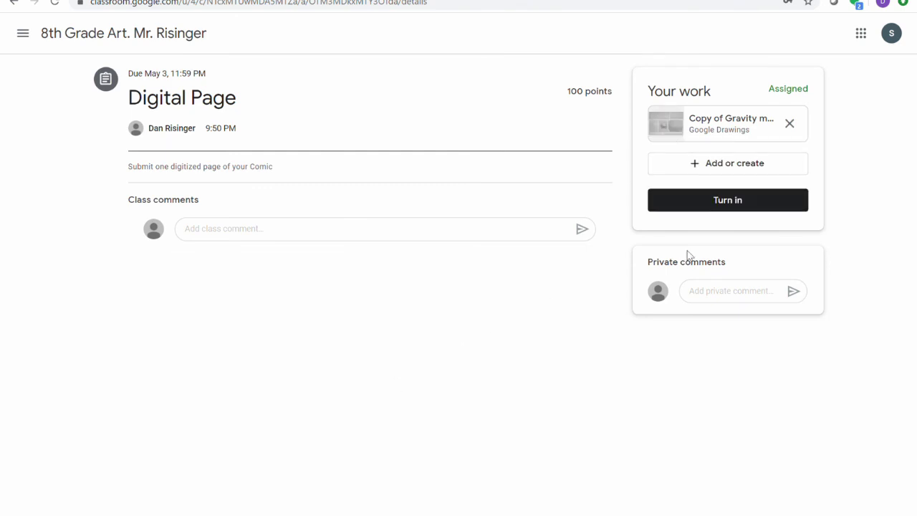
# Step: Turn in the Digital Page assignment and confirm the submission
pyautogui.click(730, 205)
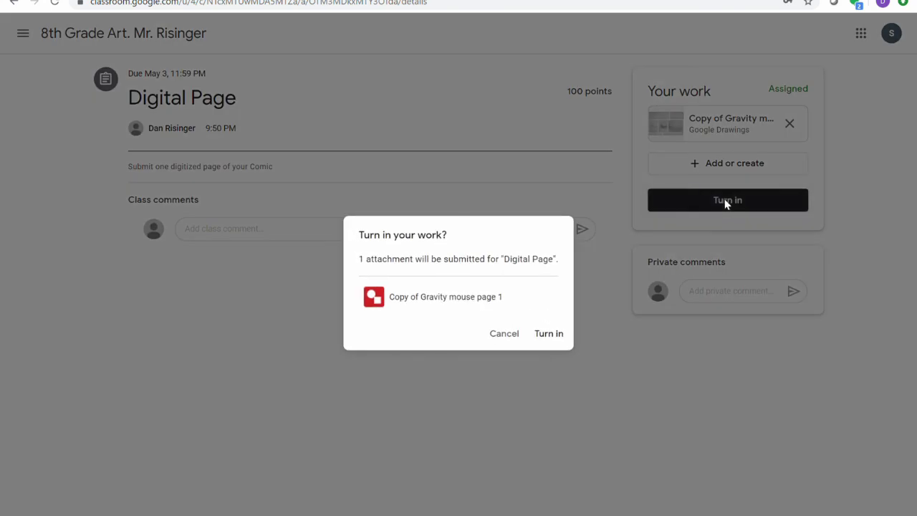
pyautogui.click(549, 334)
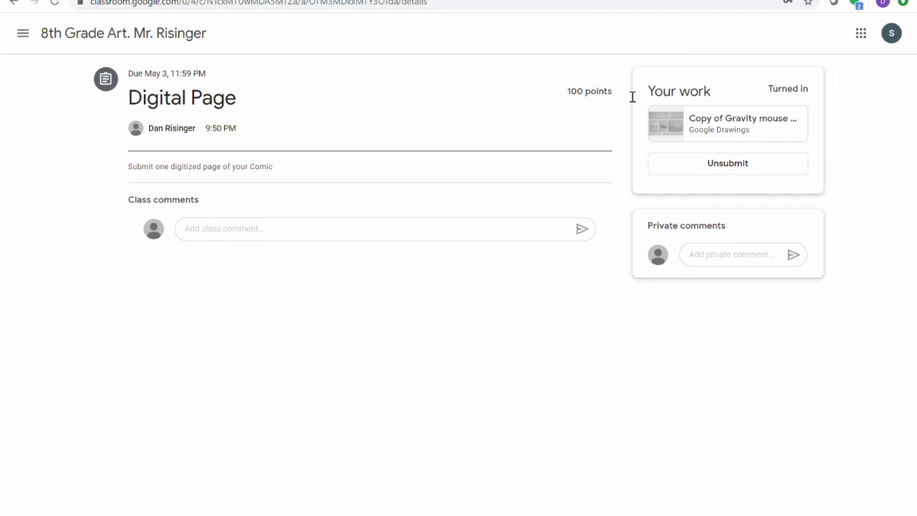
# Step: Go back via the class name to Classwork, where Digital Page shows Turned in
pyautogui.click(148, 38)
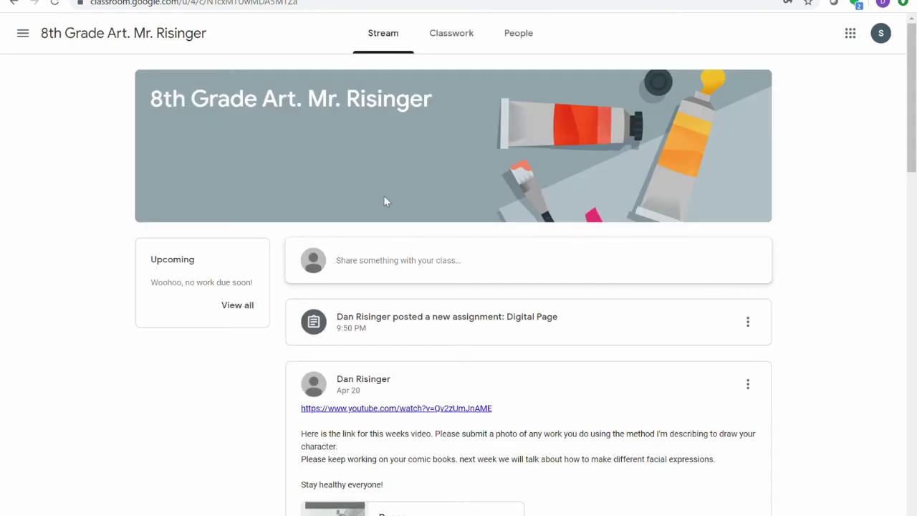
pyautogui.click(460, 47)
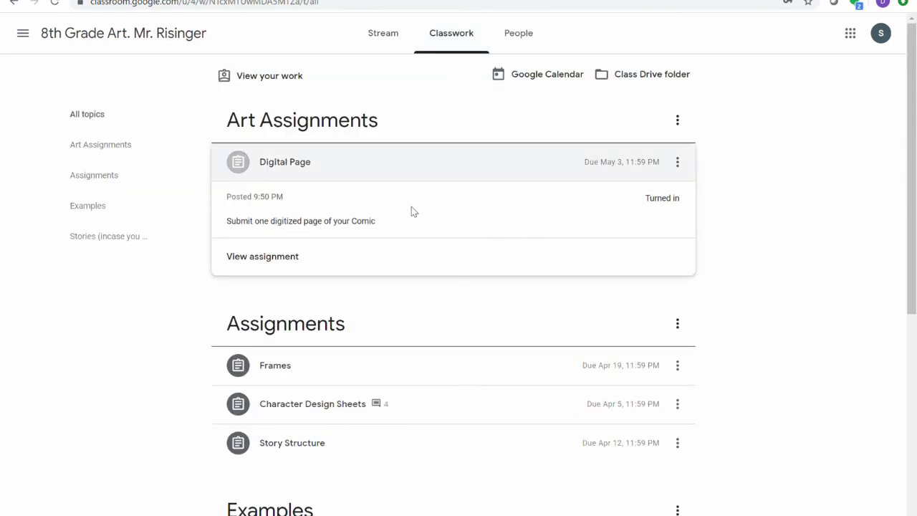